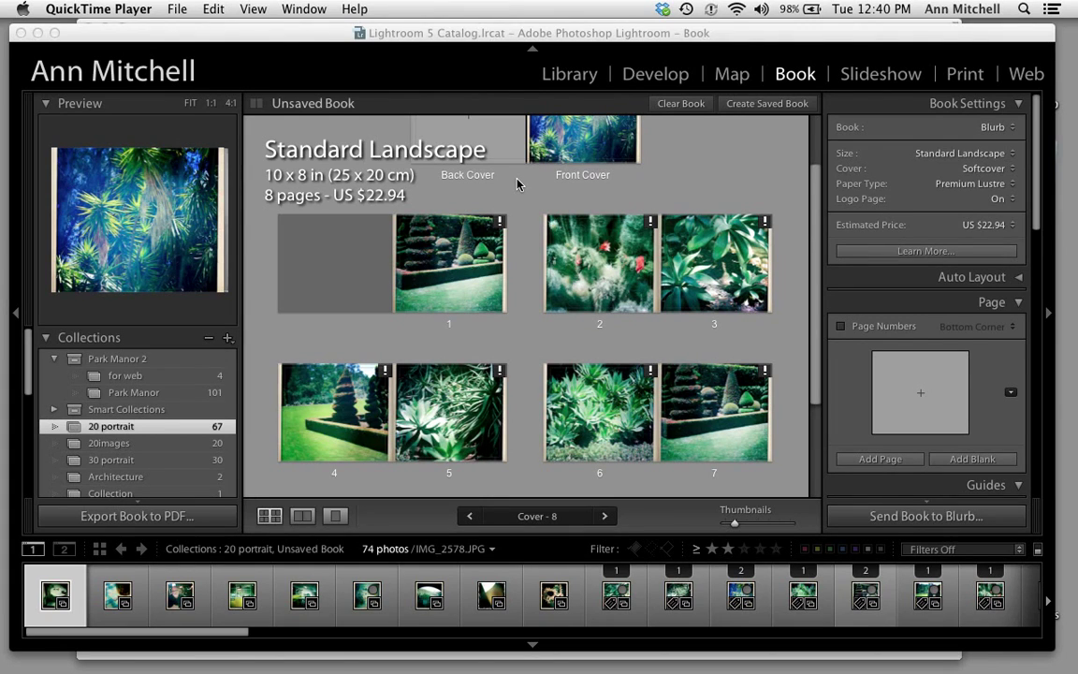
# Select the cover spread and turn off View > Show Info Overlay to hide the book's size and price
pyautogui.click(517, 180)
pyautogui.click(516, 180)
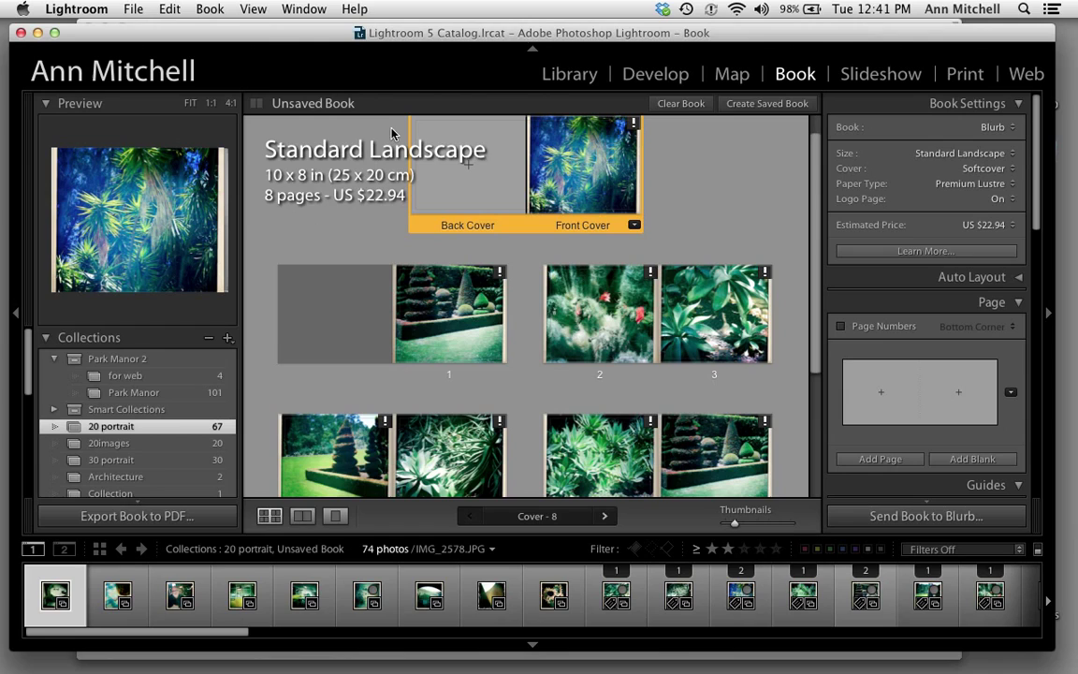
pyautogui.click(253, 7)
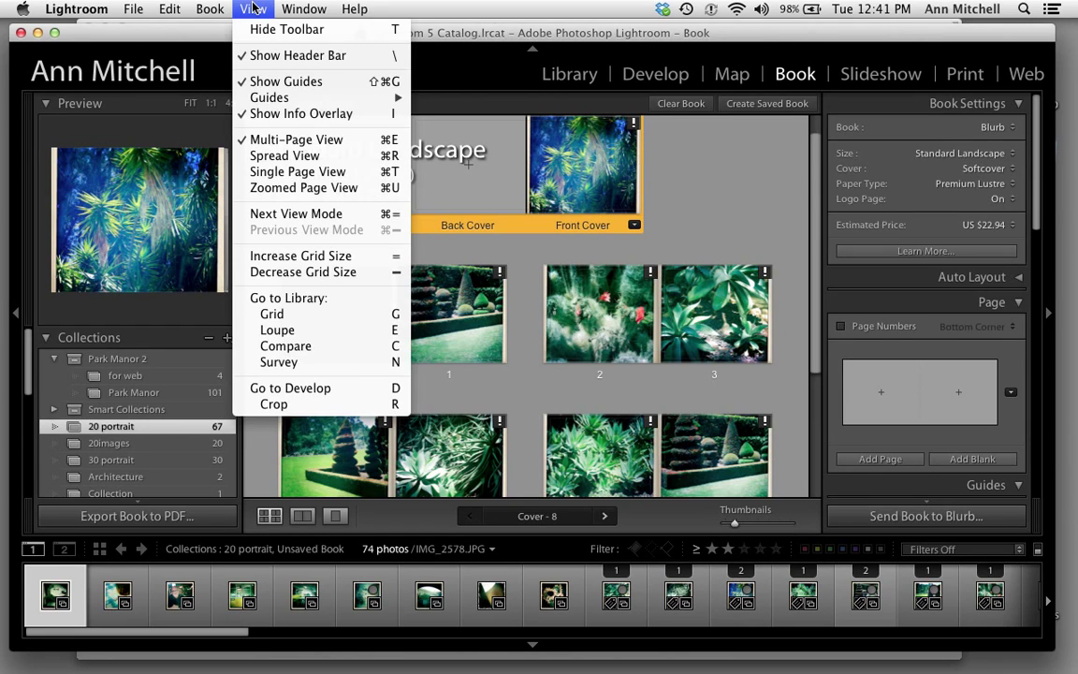
pyautogui.click(263, 114)
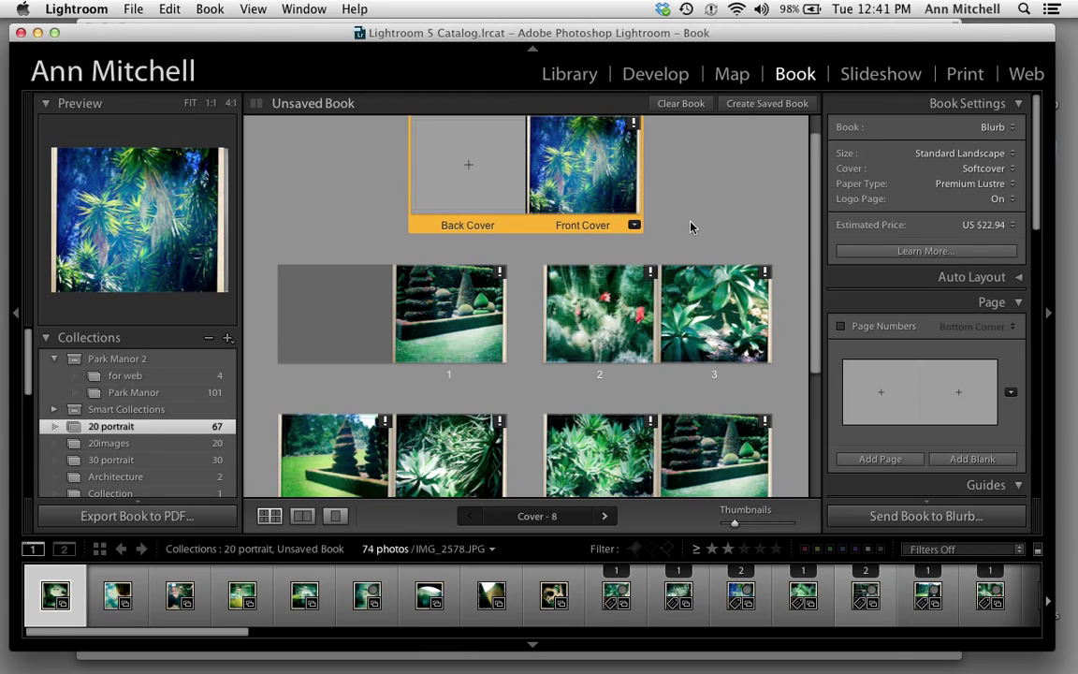
pyautogui.scroll(2, 690, 226)
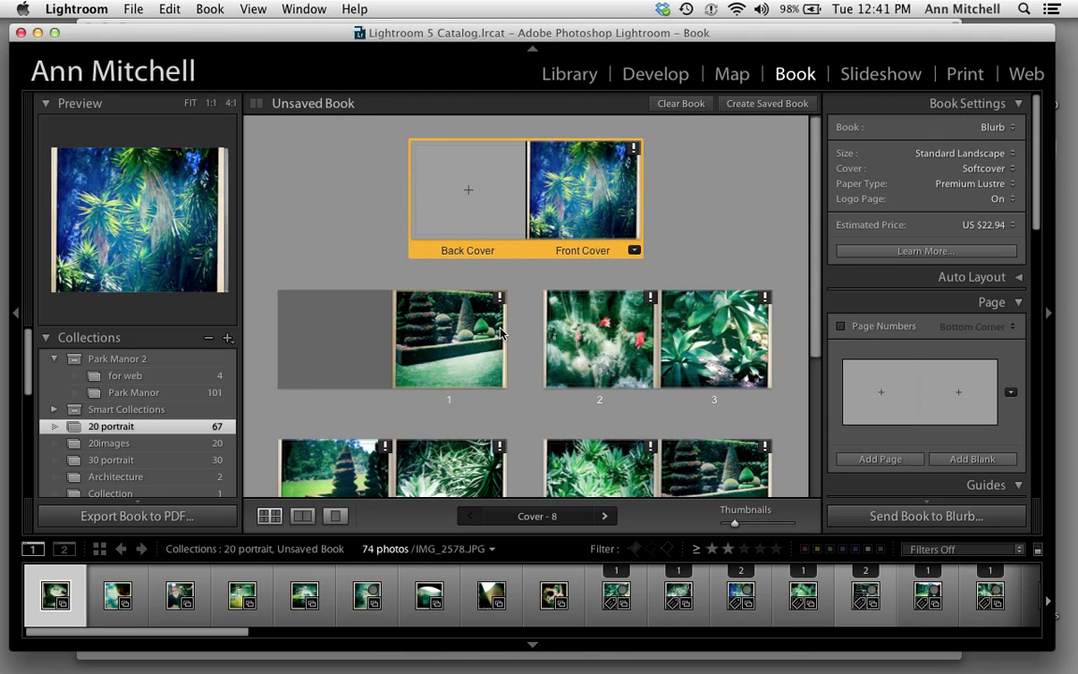
# Clear all photos from the book, set the output to PDF, and choose Standard Portrait size
pyautogui.click(682, 104)
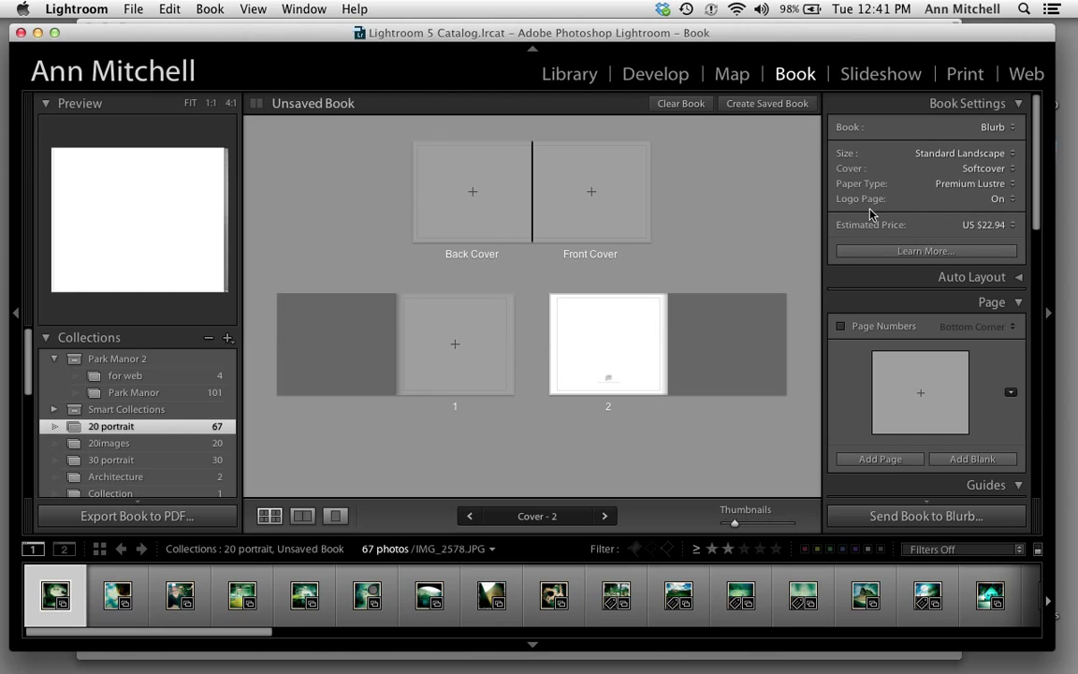
pyautogui.click(1011, 128)
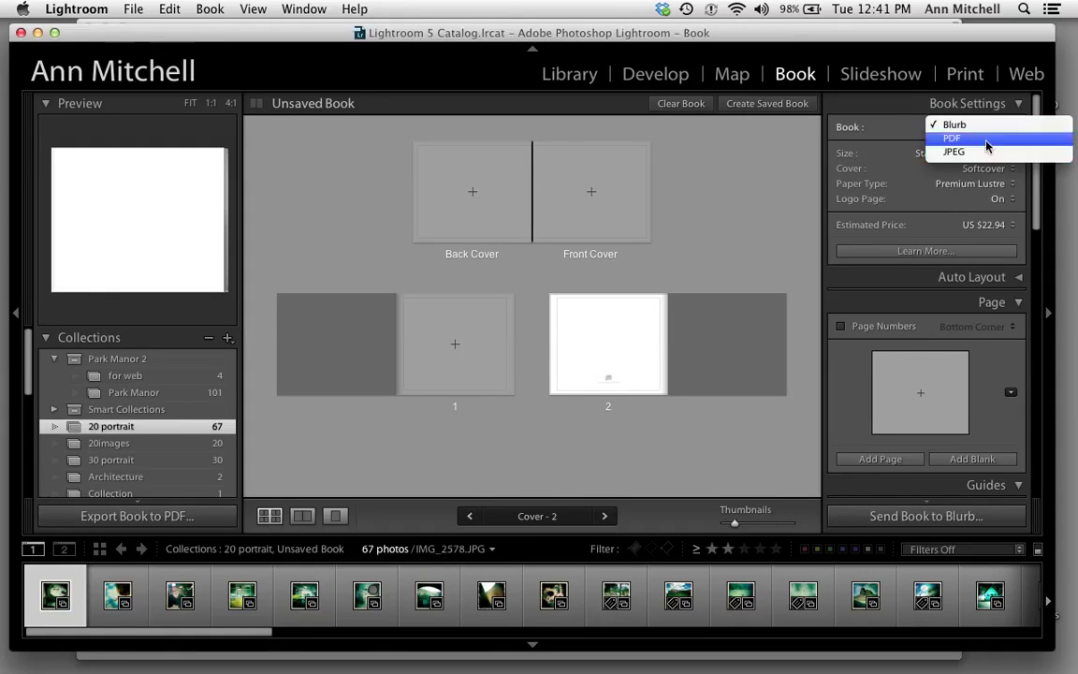
pyautogui.click(987, 138)
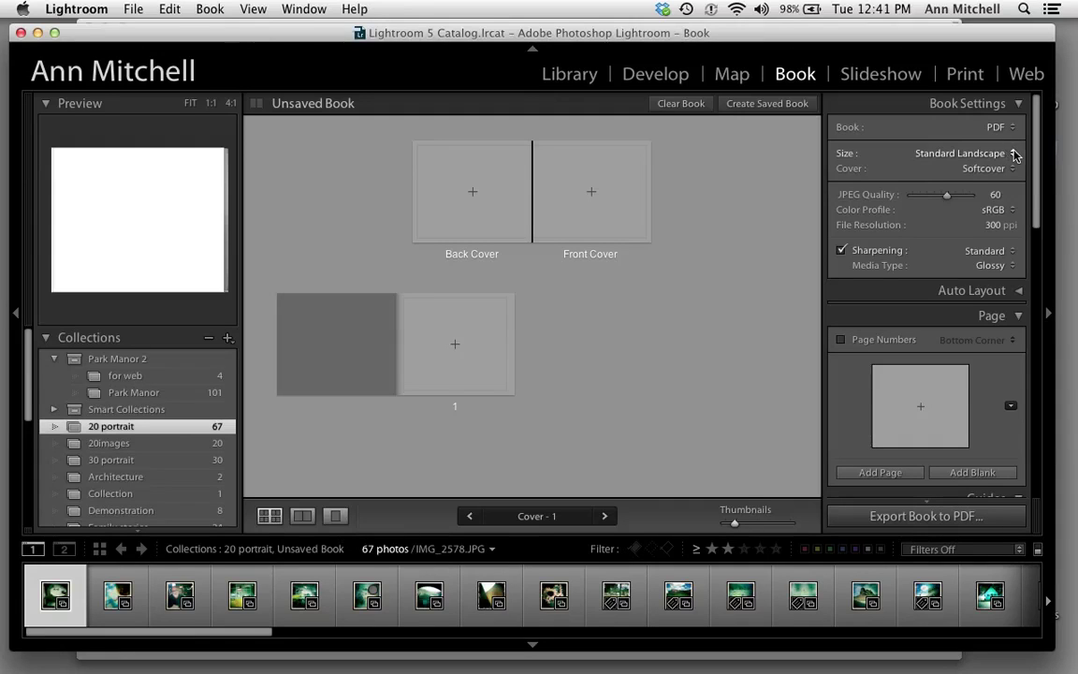
pyautogui.click(1015, 155)
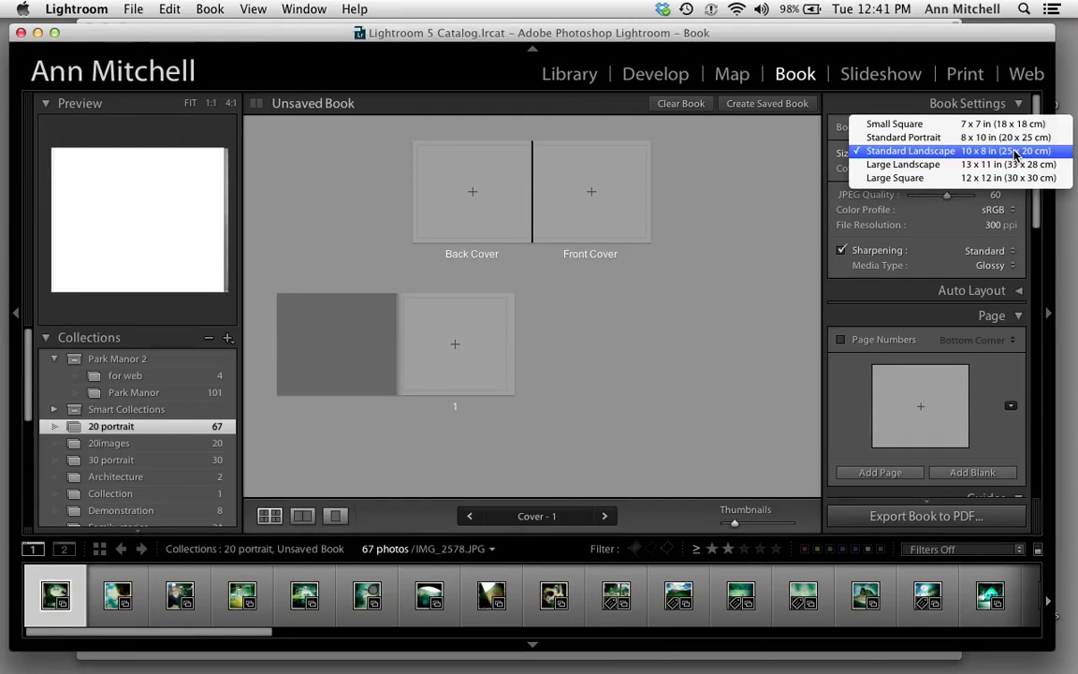
# Confirm the Standard Portrait relayout, then set JPEG quality 100, No Cover and Pro Photo RGB
pyautogui.click(1010, 138)
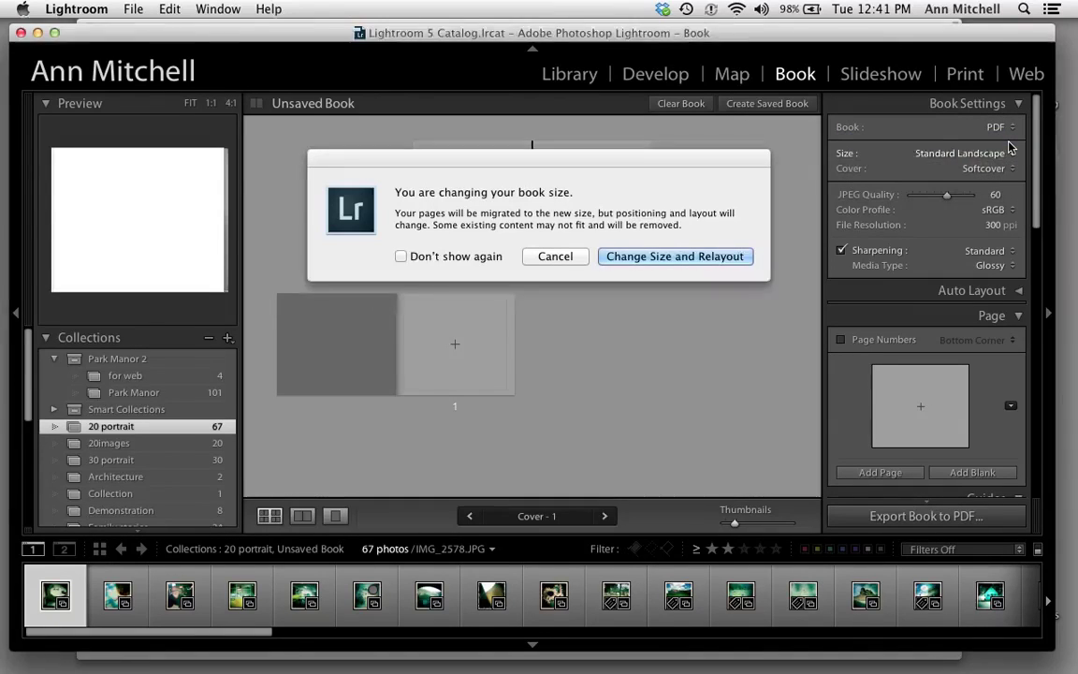
pyautogui.click(722, 256)
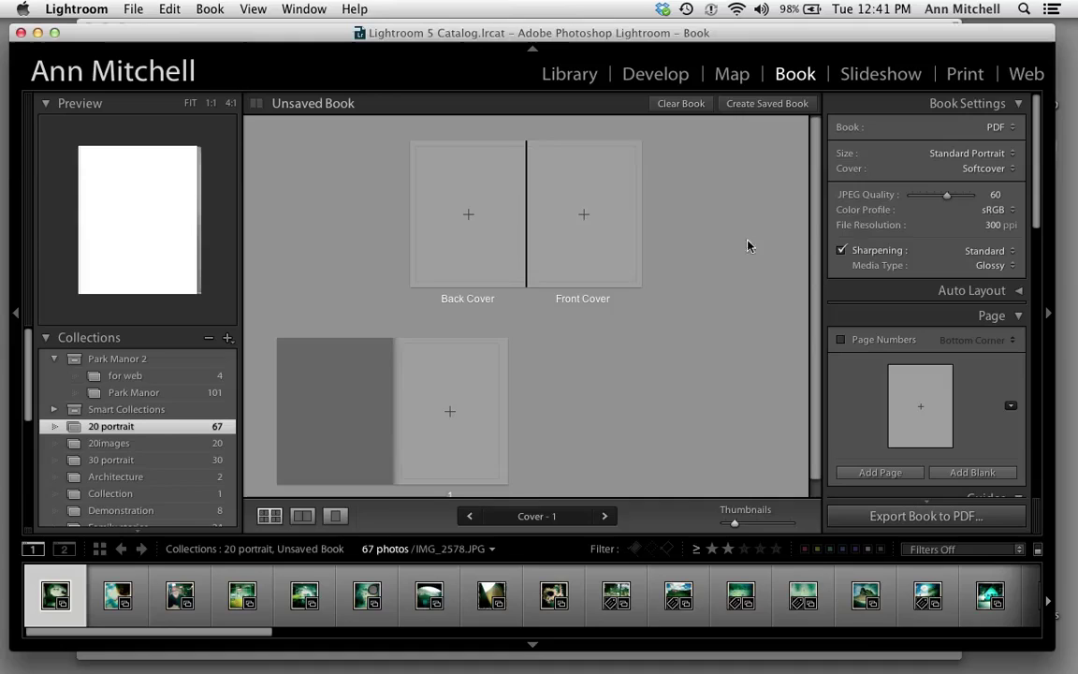
pyautogui.moveTo(947, 198); pyautogui.dragTo(965, 198)
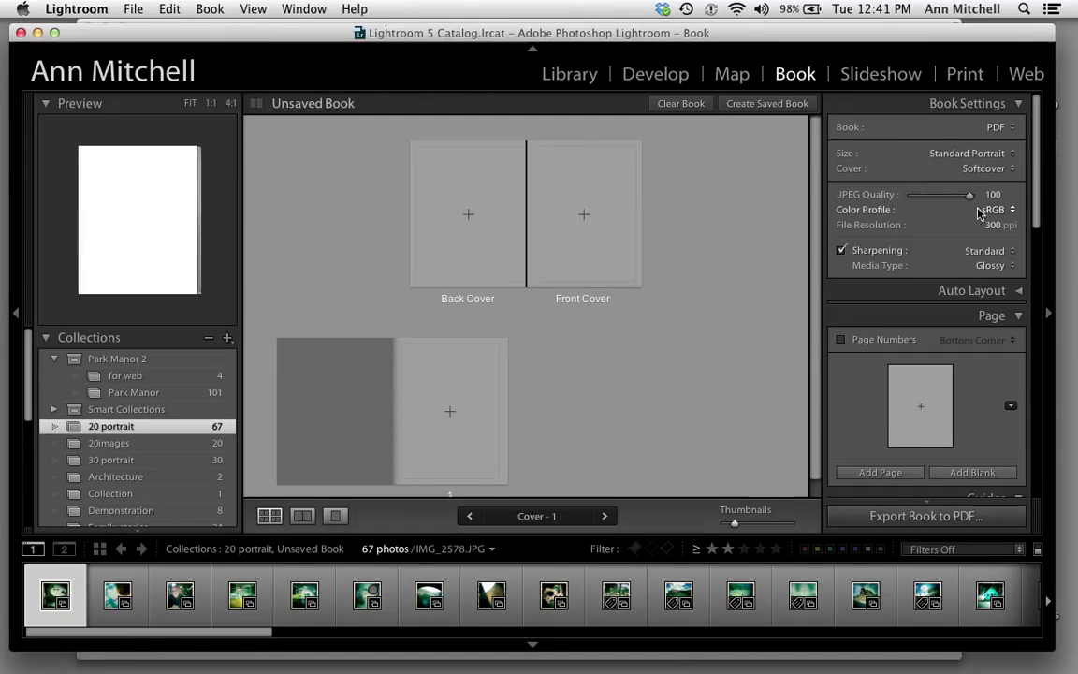
pyautogui.click(1012, 169)
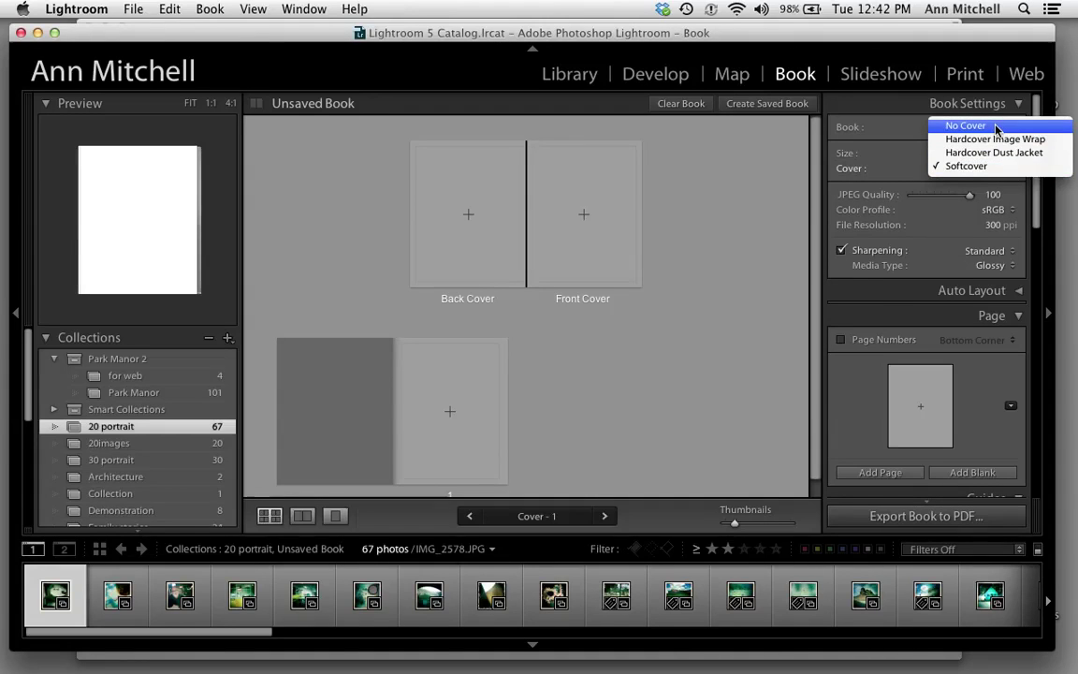
pyautogui.click(997, 128)
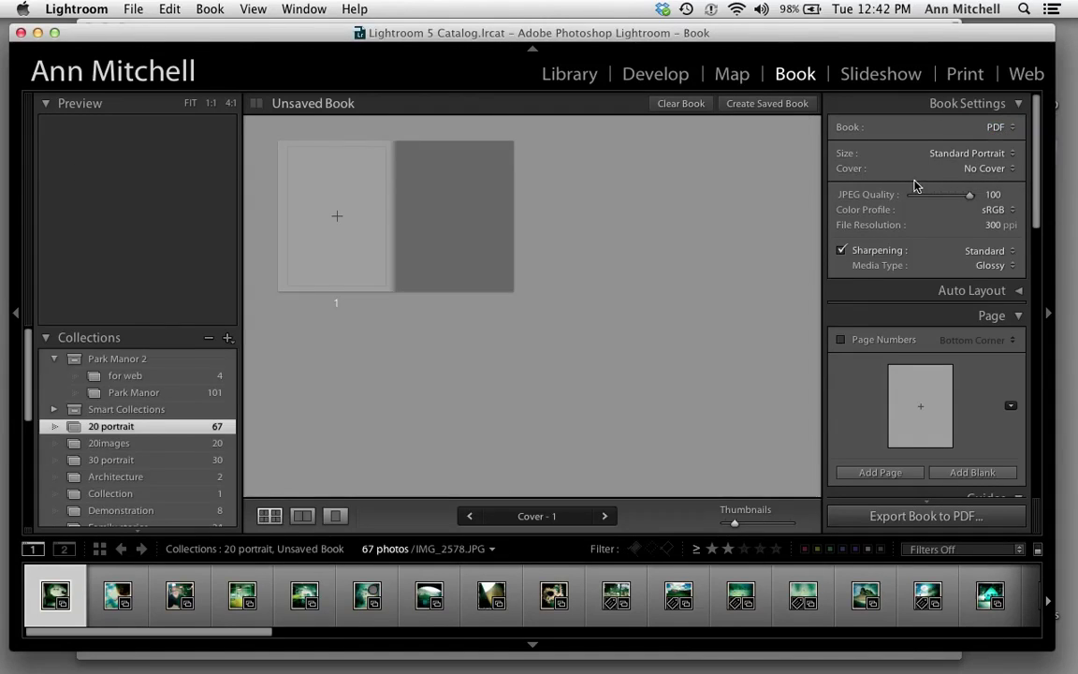
pyautogui.click(1011, 211)
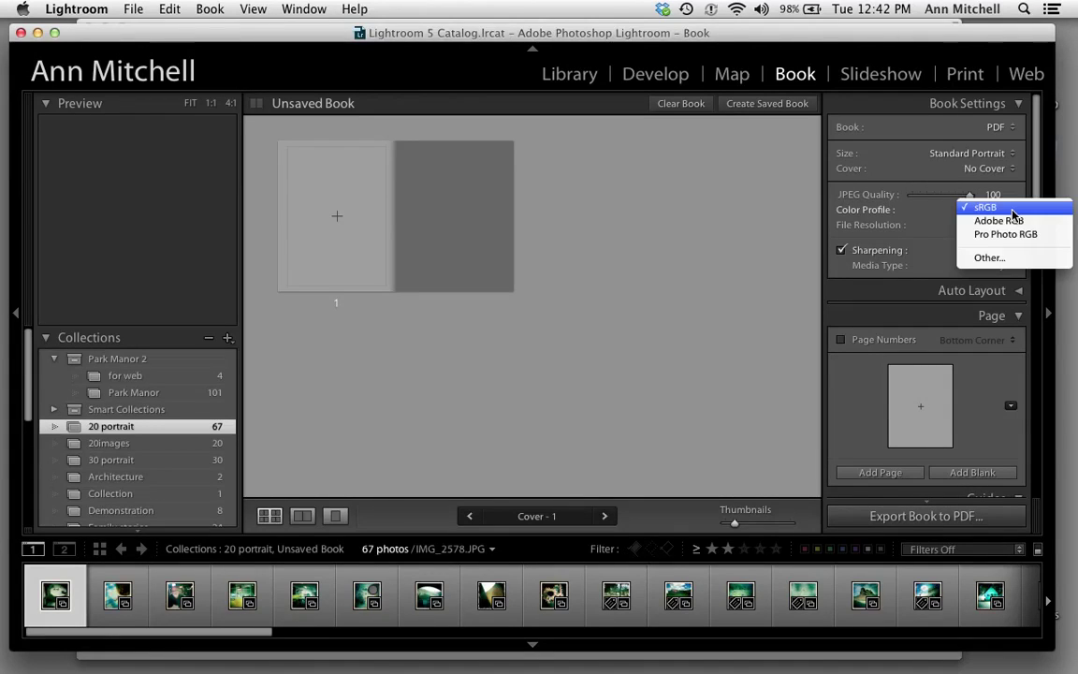
pyautogui.click(1006, 234)
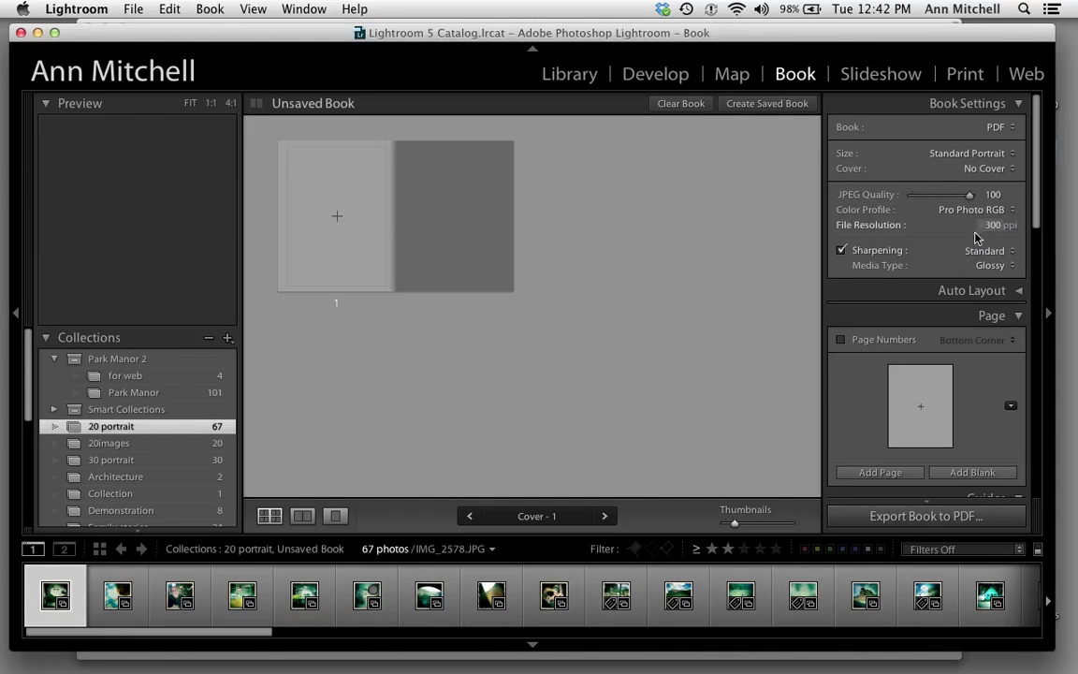
# Add four blank pages to the book and select page 2
pyautogui.scroll(-3, 967, 239)
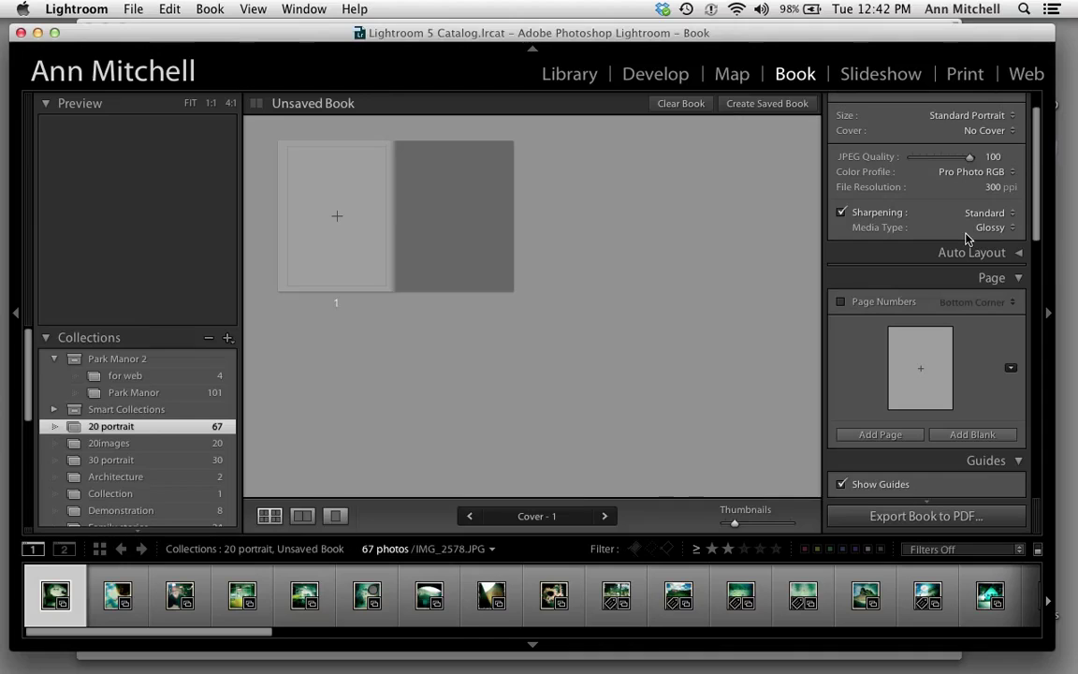
pyautogui.scroll(-2, 967, 239)
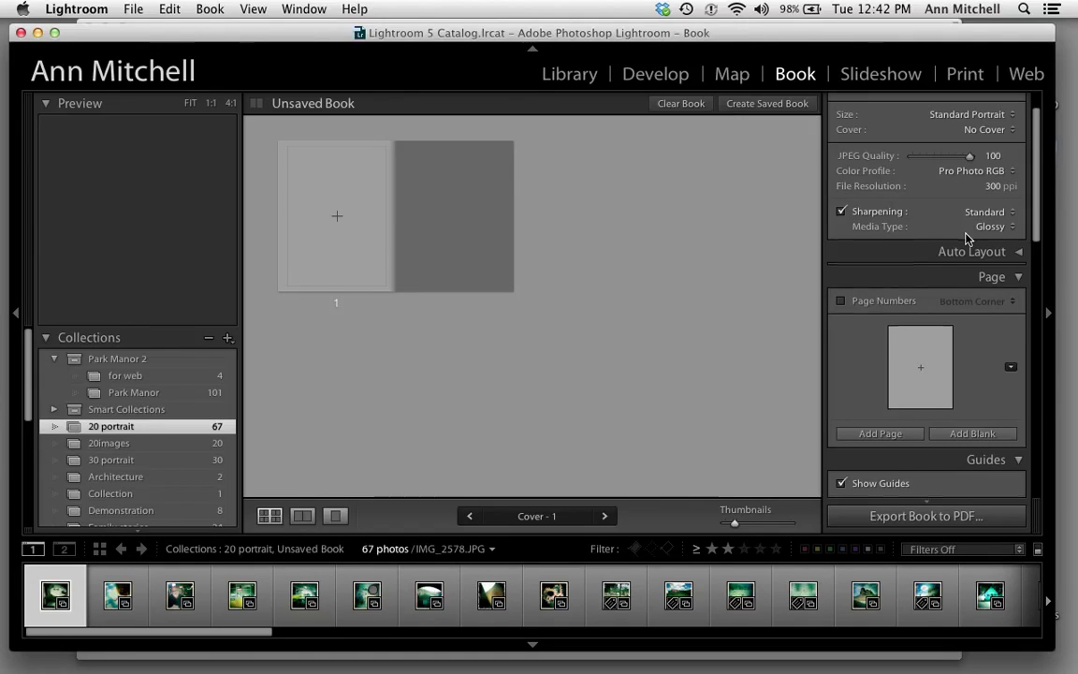
pyautogui.scroll(-4, 966, 238)
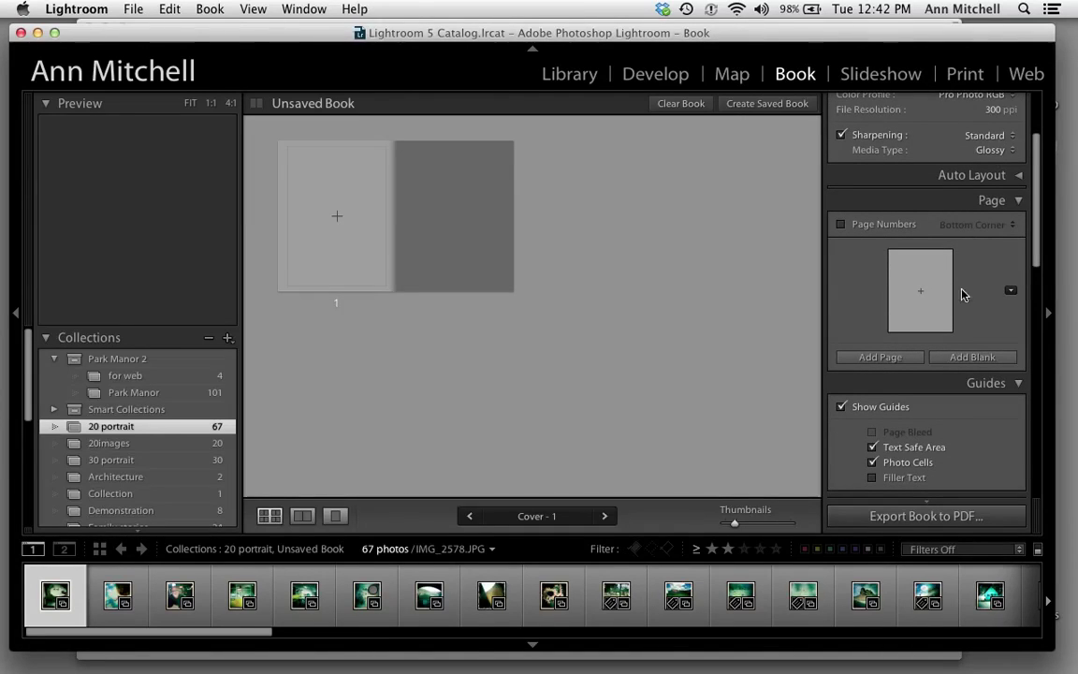
pyautogui.click(904, 359)
pyautogui.click(908, 361)
pyautogui.click(907, 361)
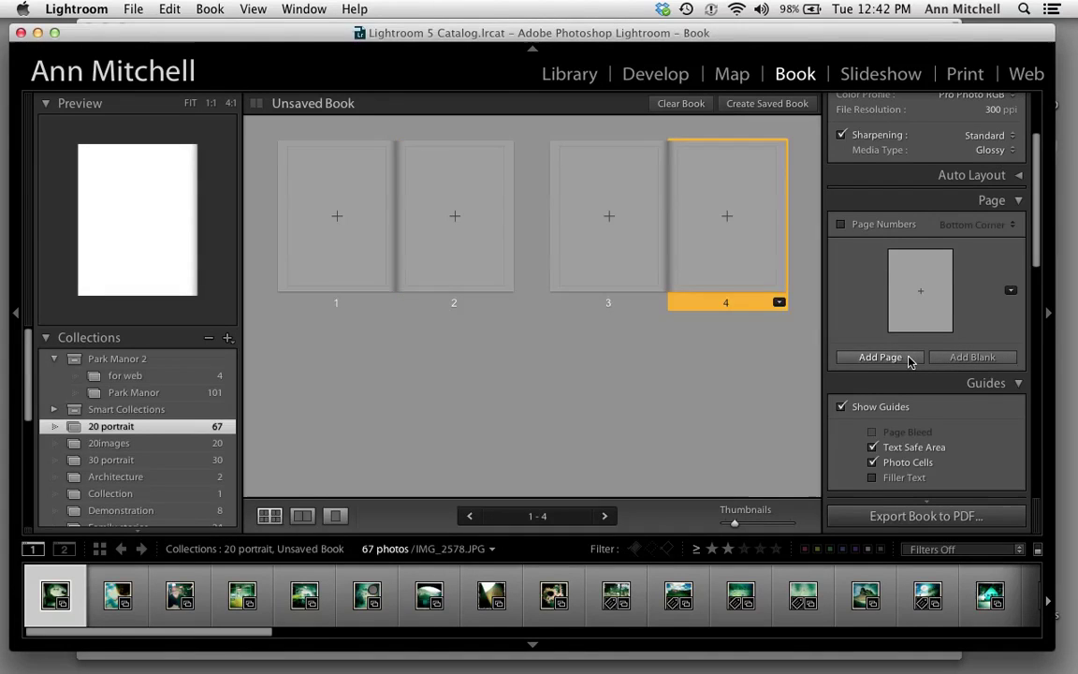
pyautogui.click(907, 361)
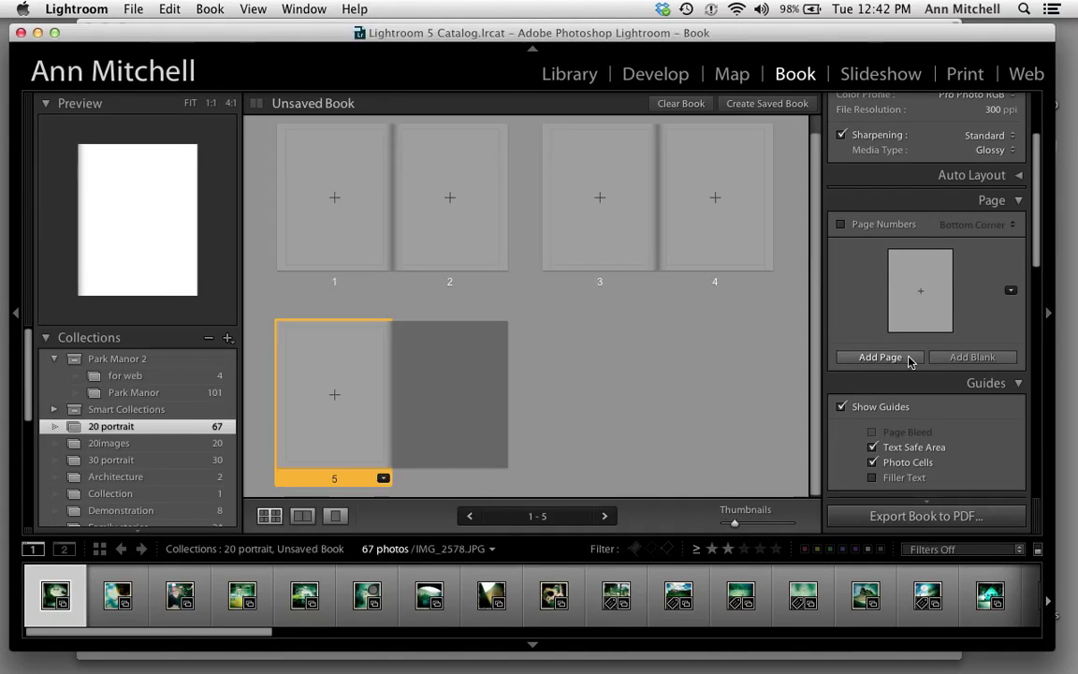
pyautogui.click(445, 219)
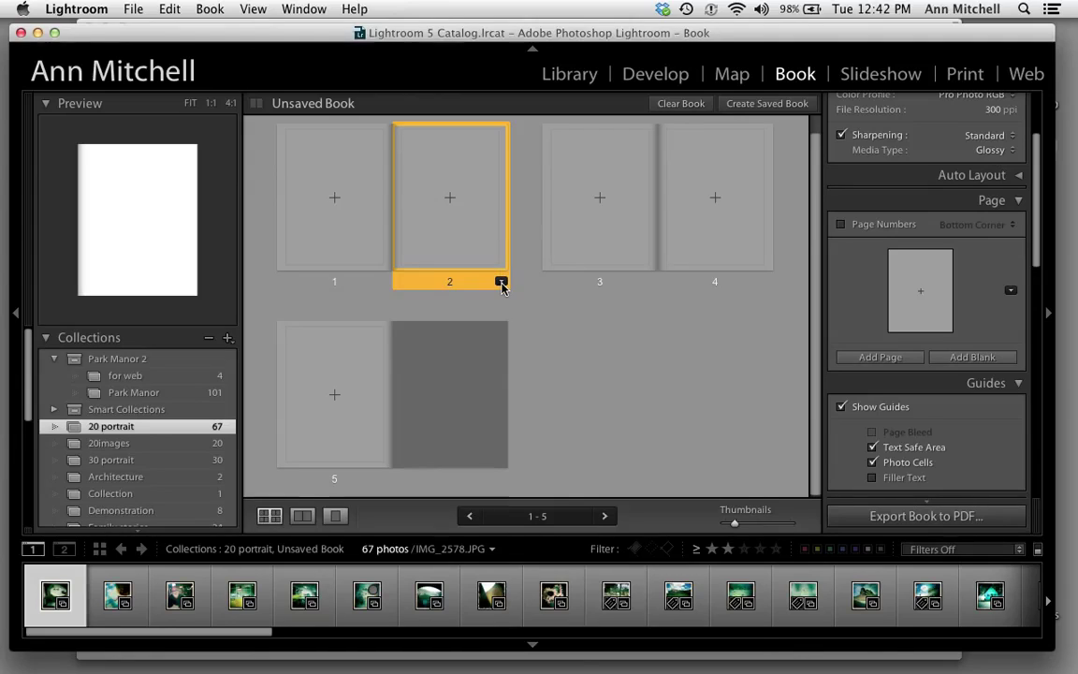
# Apply the 3 Photos template with two small cells over one large cell to page 2
pyautogui.click(501, 283)
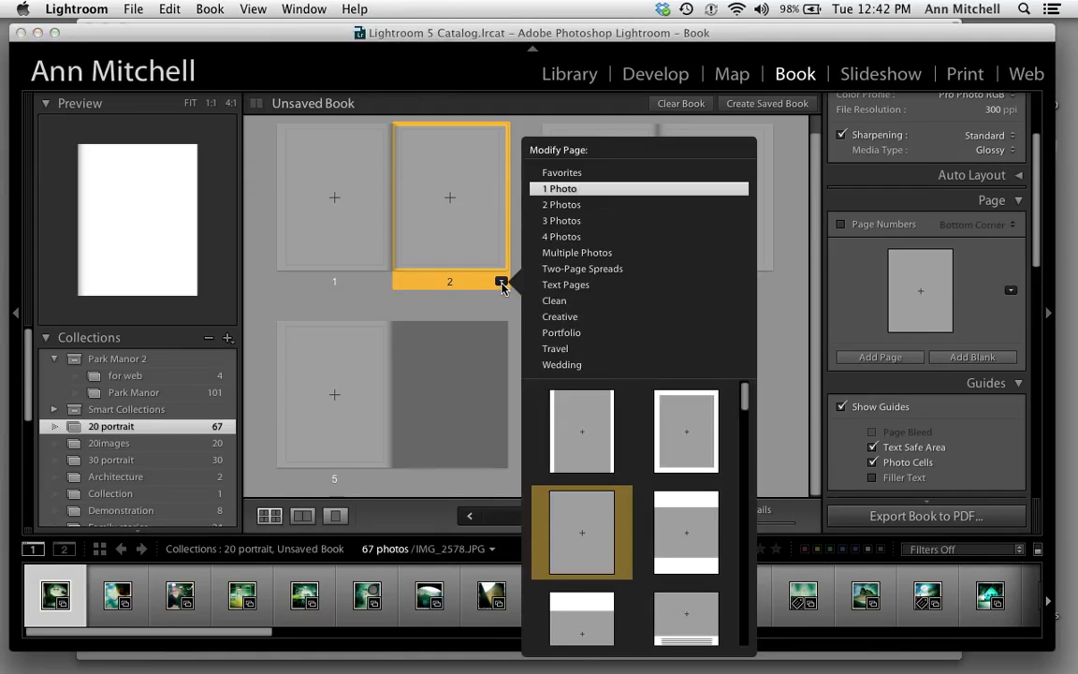
pyautogui.click(566, 222)
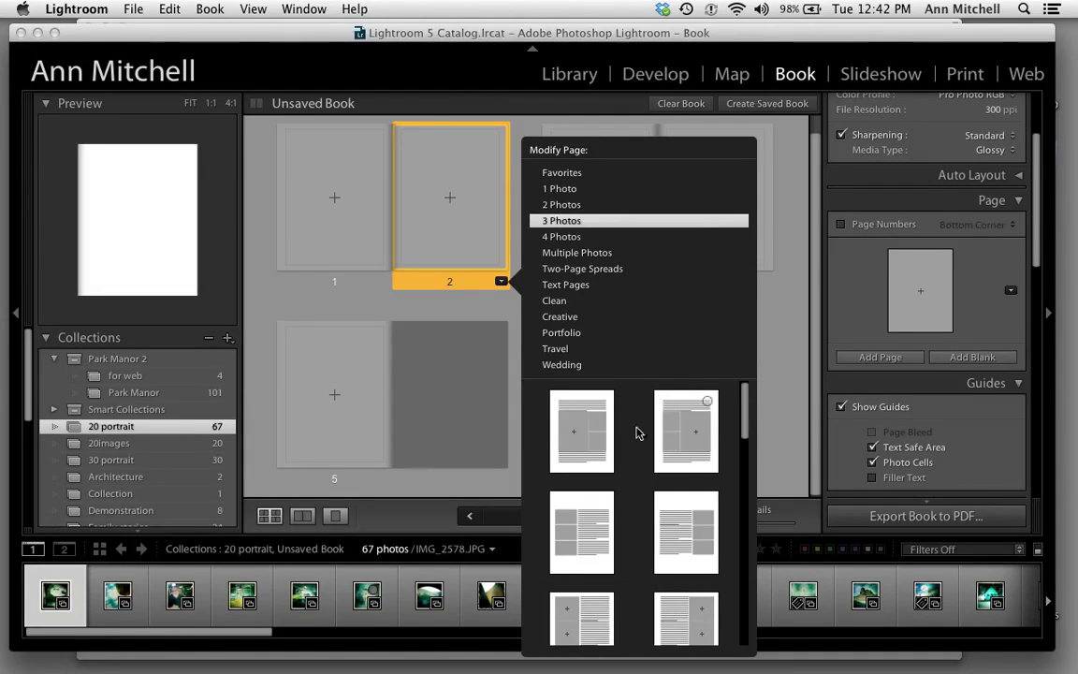
pyautogui.scroll(-1, 746, 450)
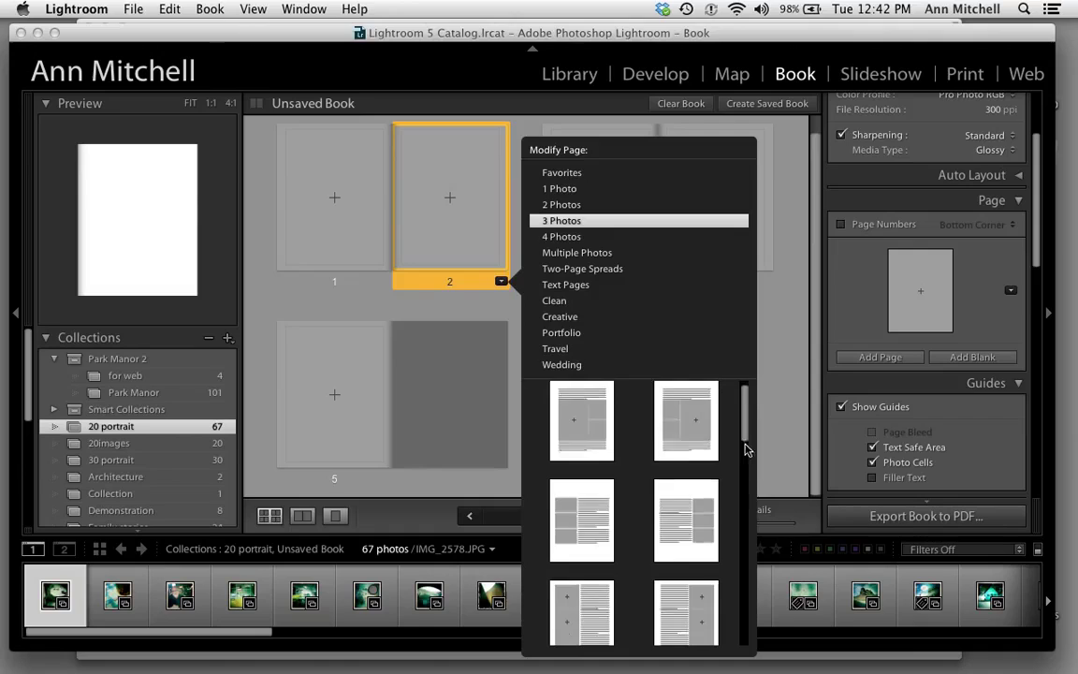
pyautogui.moveTo(746, 444); pyautogui.dragTo(746, 493)
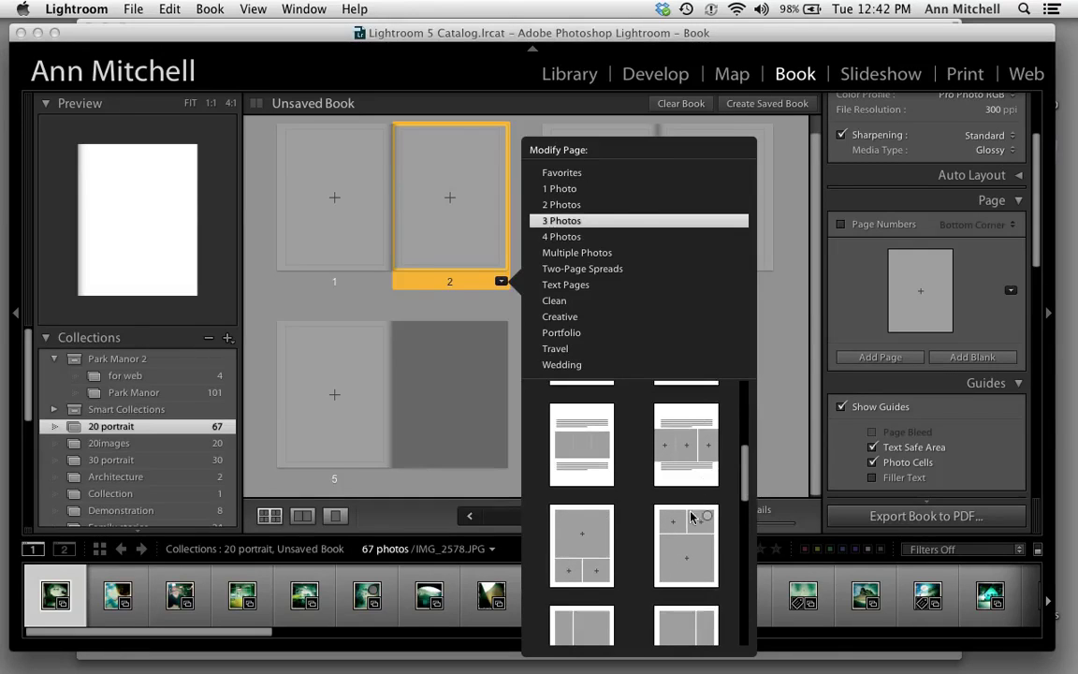
pyautogui.click(685, 558)
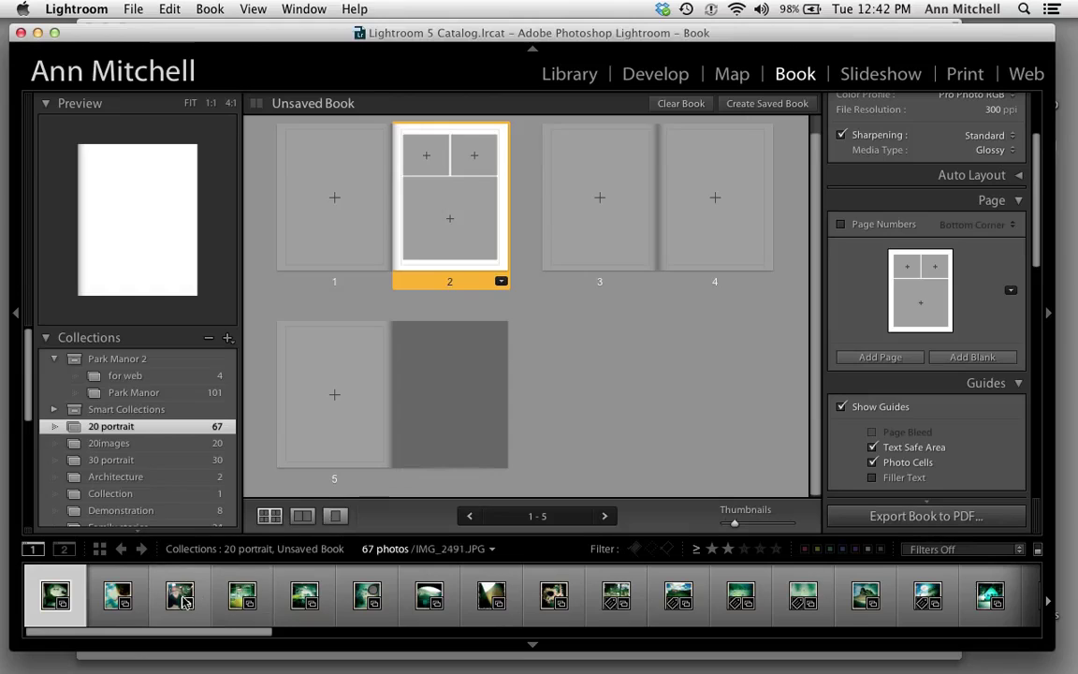
# Place the glass-on-cloth photo in page 2's large bottom cell and the portrait top-right
pyautogui.click(112, 599)
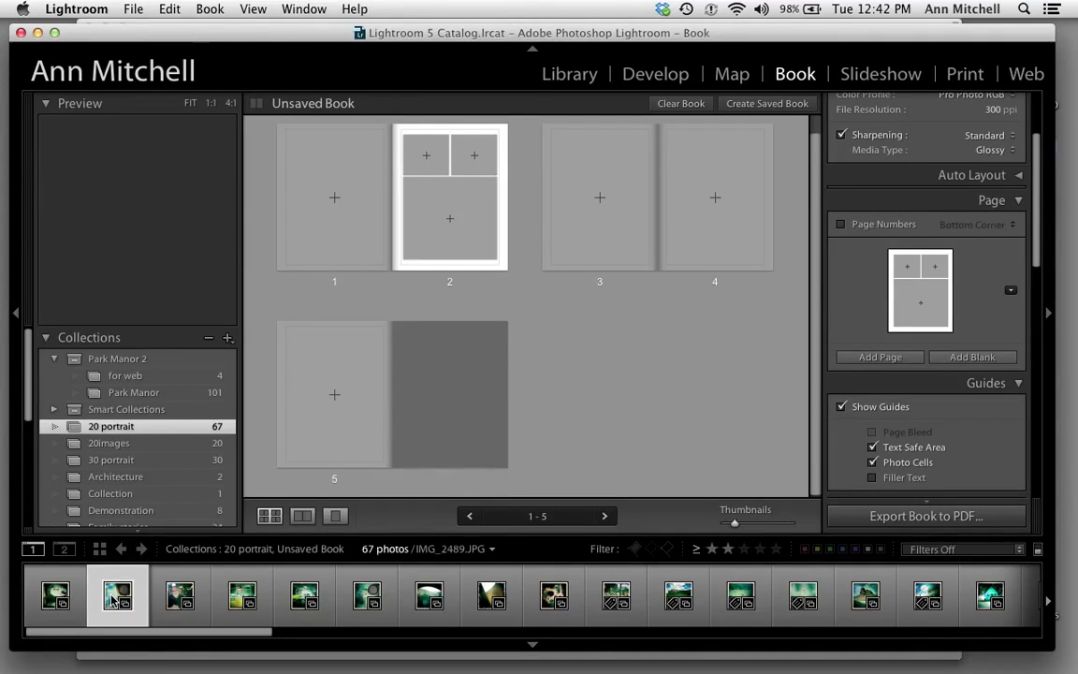
pyautogui.moveTo(112, 600); pyautogui.dragTo(437, 241)
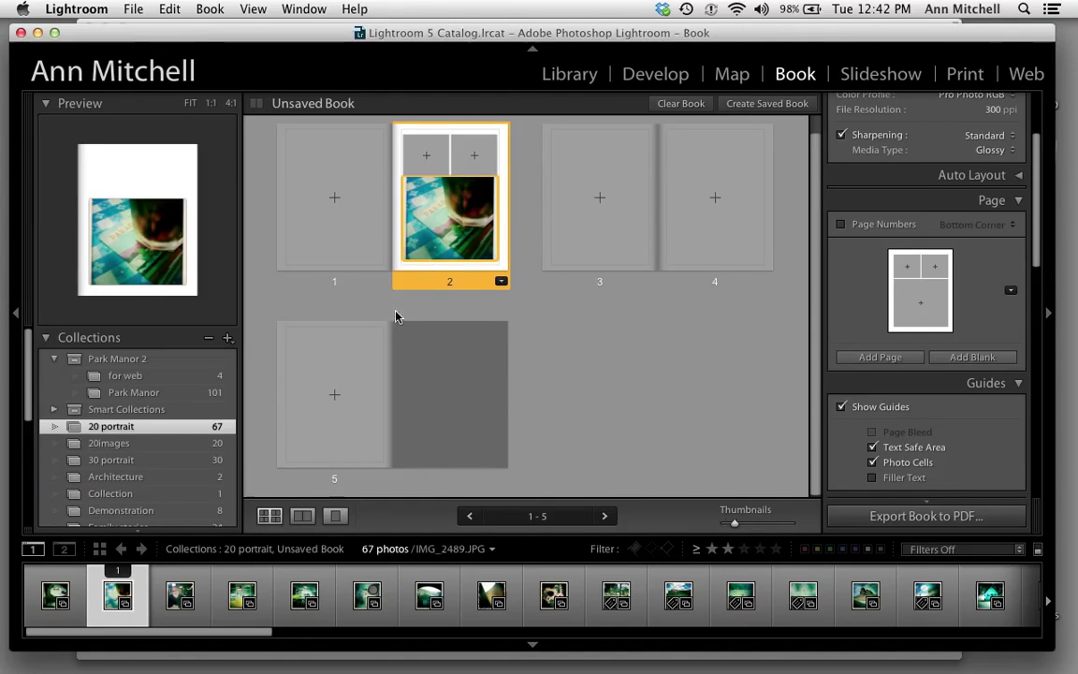
pyautogui.moveTo(363, 602); pyautogui.dragTo(471, 162)
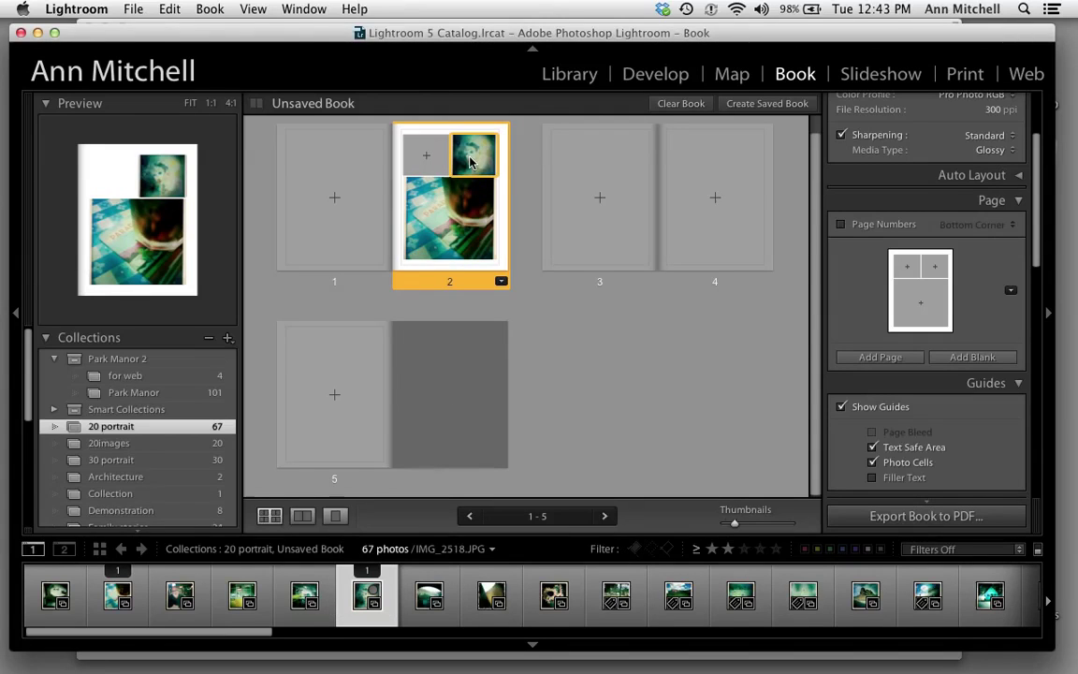
# Show page 2 in single-page view and move the portrait into the large bottom cell, leaving the glass photo top-left
pyautogui.click(302, 517)
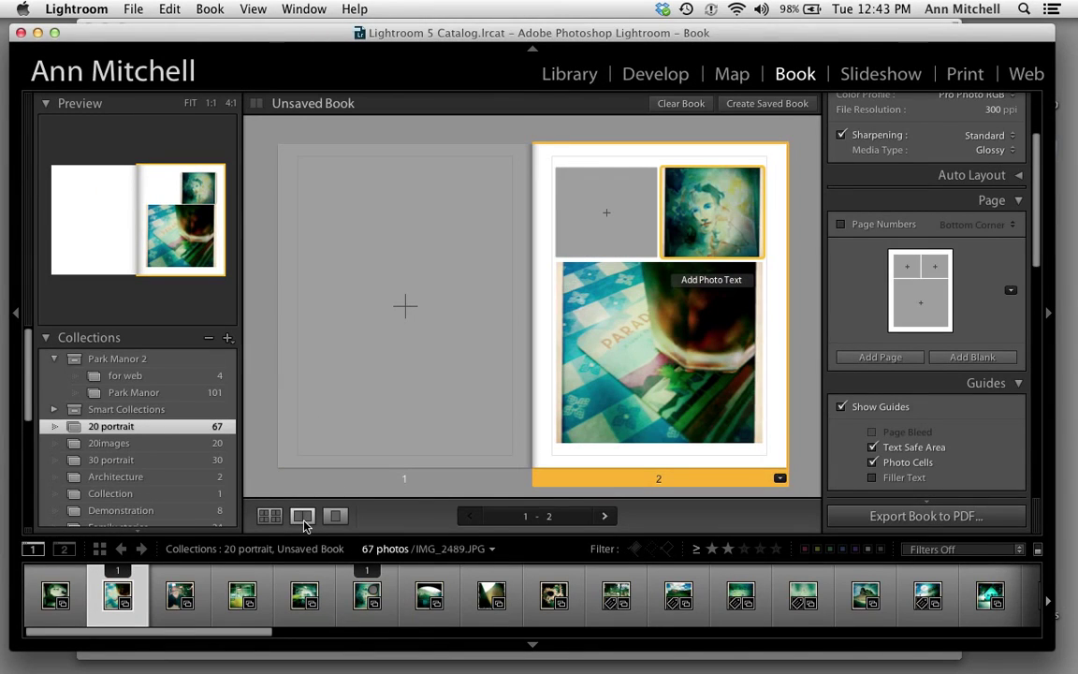
pyautogui.click(334, 518)
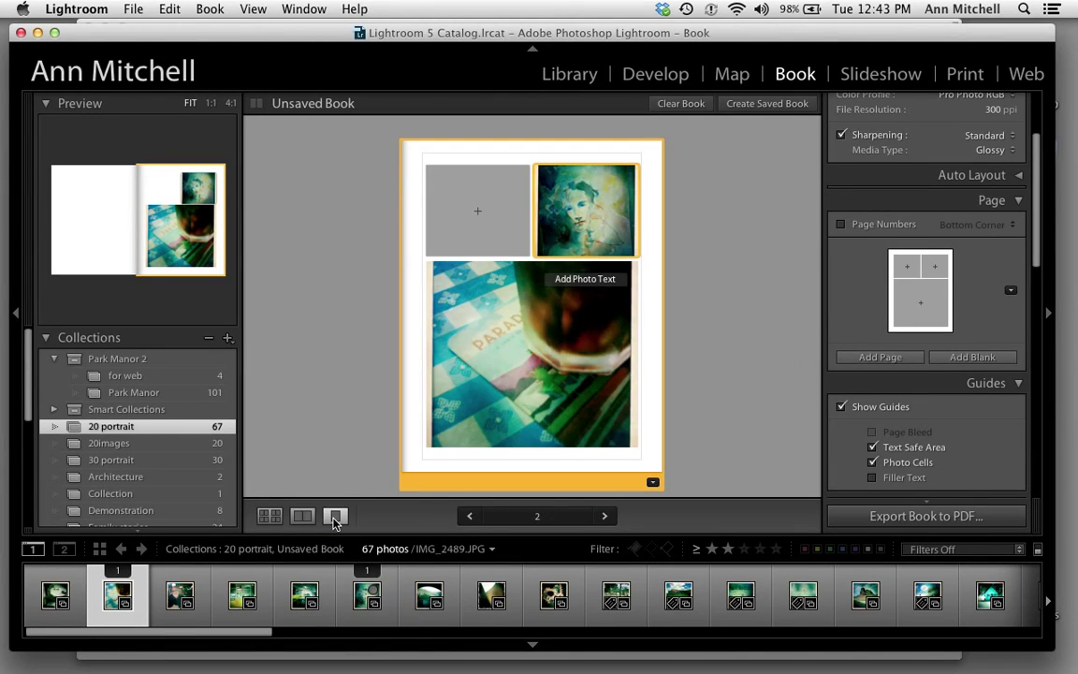
pyautogui.click(572, 245)
pyautogui.moveTo(573, 241); pyautogui.dragTo(437, 198)
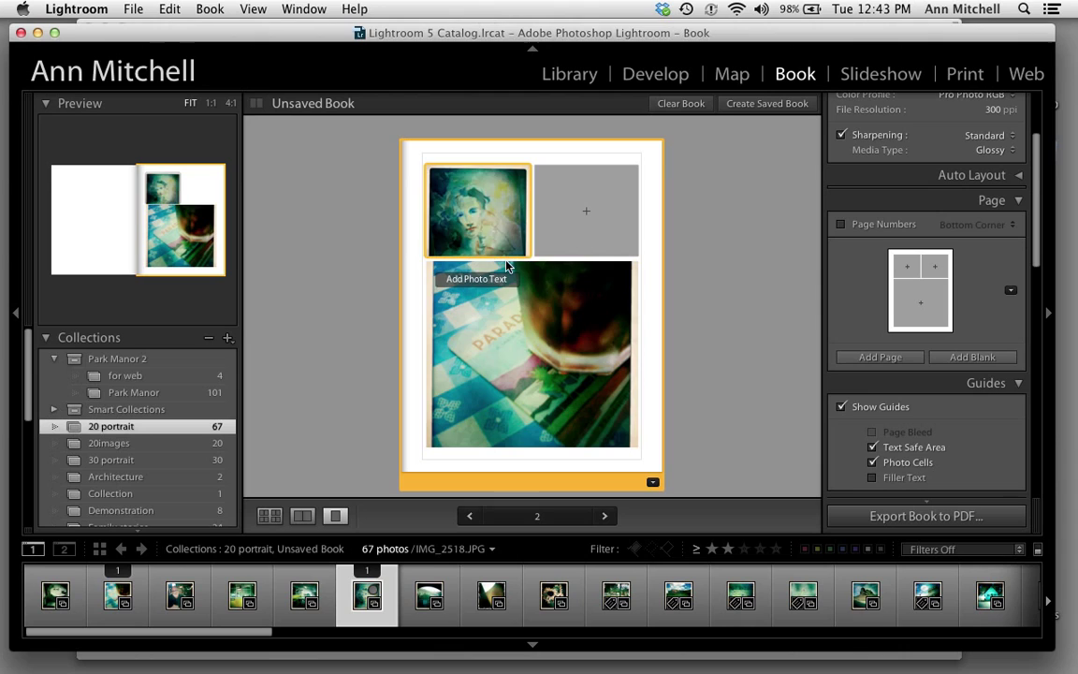
pyautogui.moveTo(459, 238); pyautogui.dragTo(538, 318)
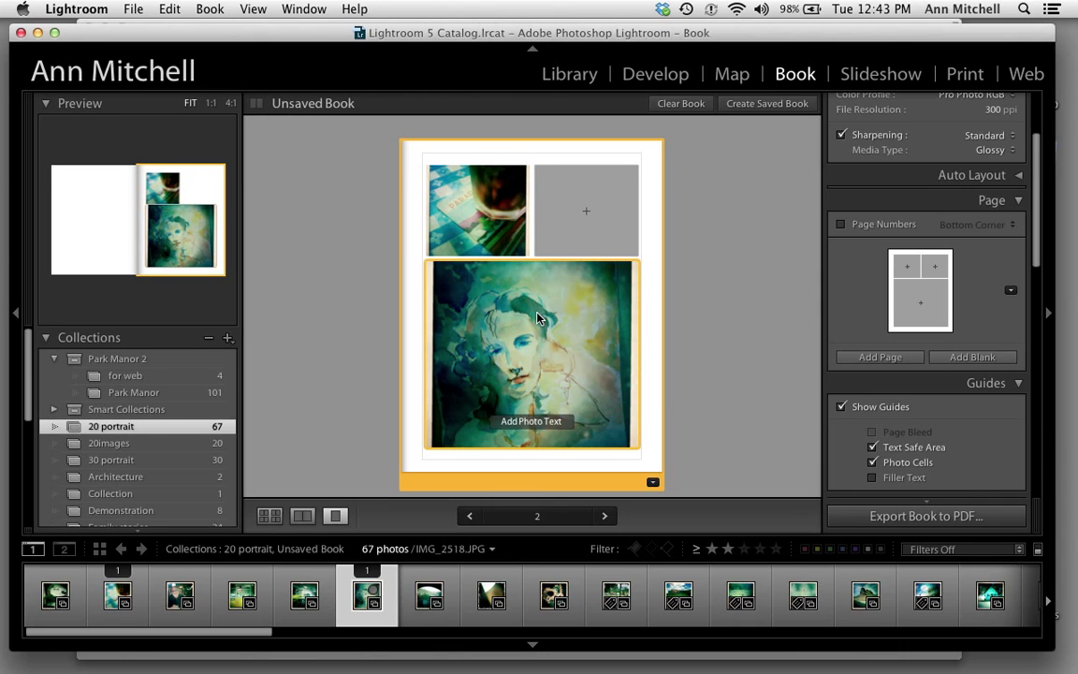
# Switch page 2 to the 2x2 four-photo grid and place IMG_2521, the arched tunnel photo, bottom-left
pyautogui.click(652, 484)
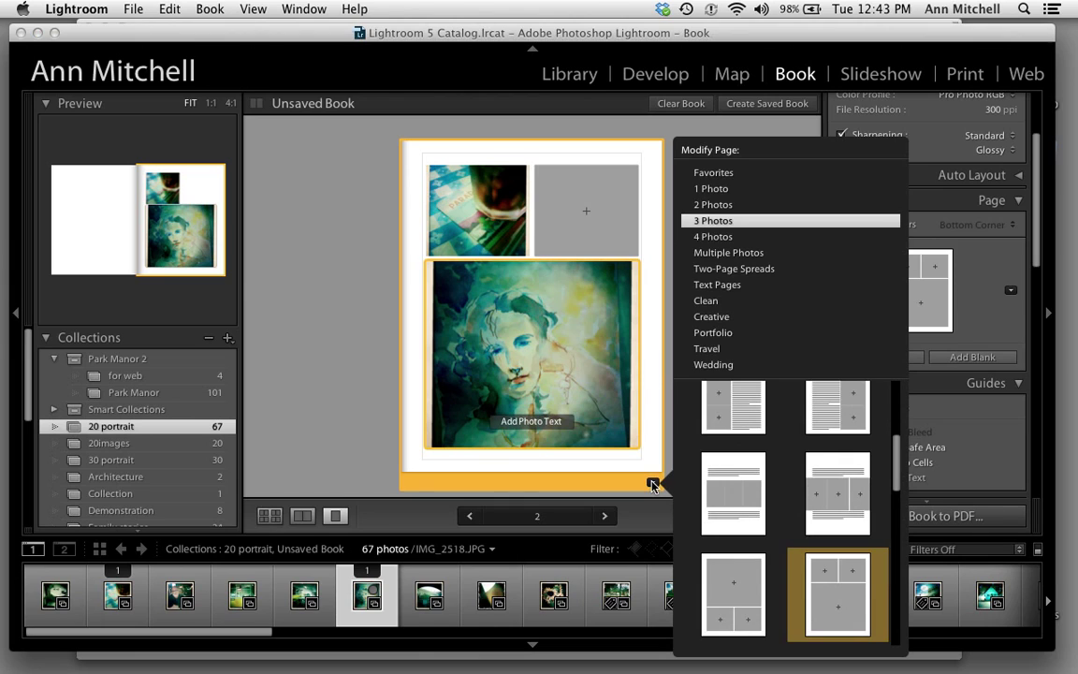
pyautogui.click(713, 239)
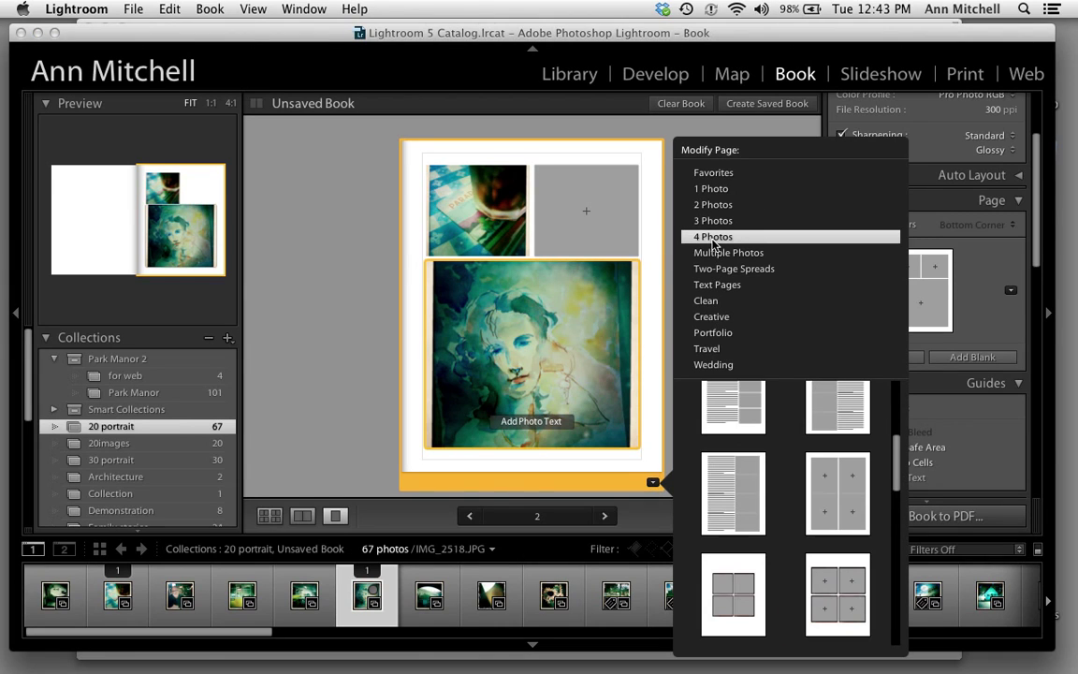
pyautogui.click(825, 493)
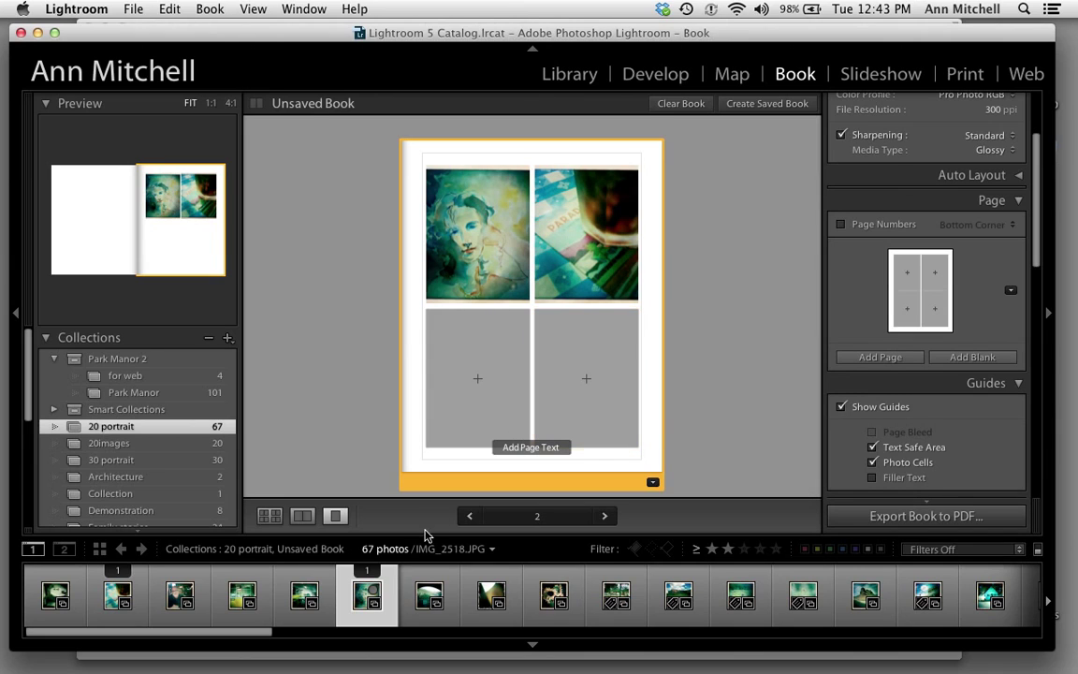
pyautogui.moveTo(428, 595); pyautogui.dragTo(462, 417)
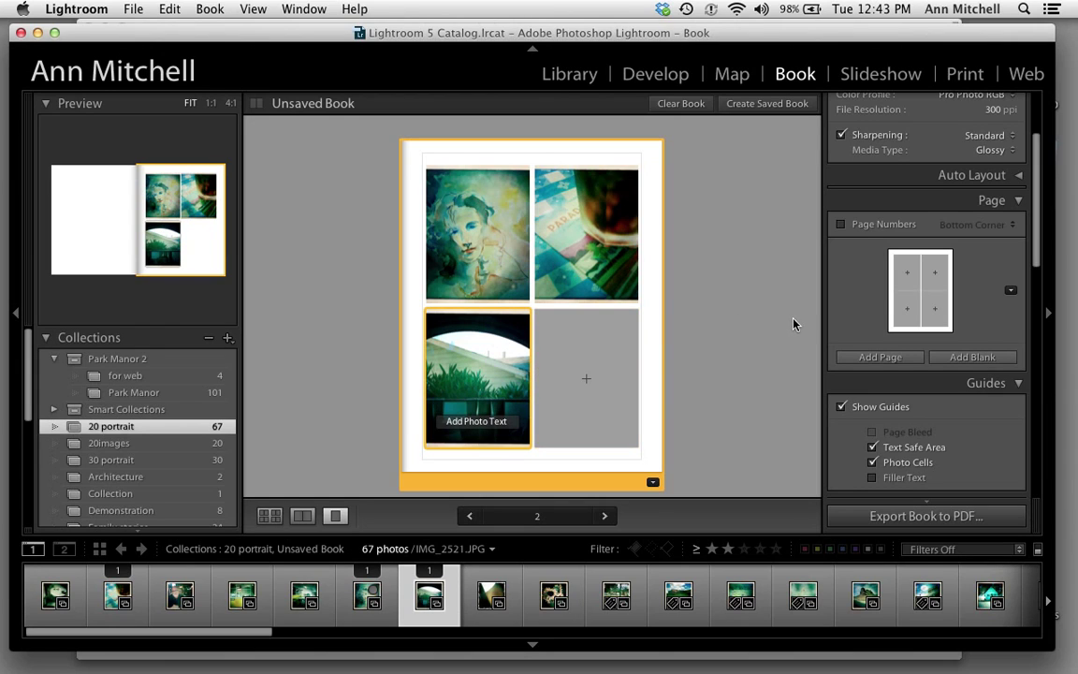
# Hide layout guides and add a Photo Text caption below the arch photo at 7 pt offset
pyautogui.scroll(-3, 835, 338)
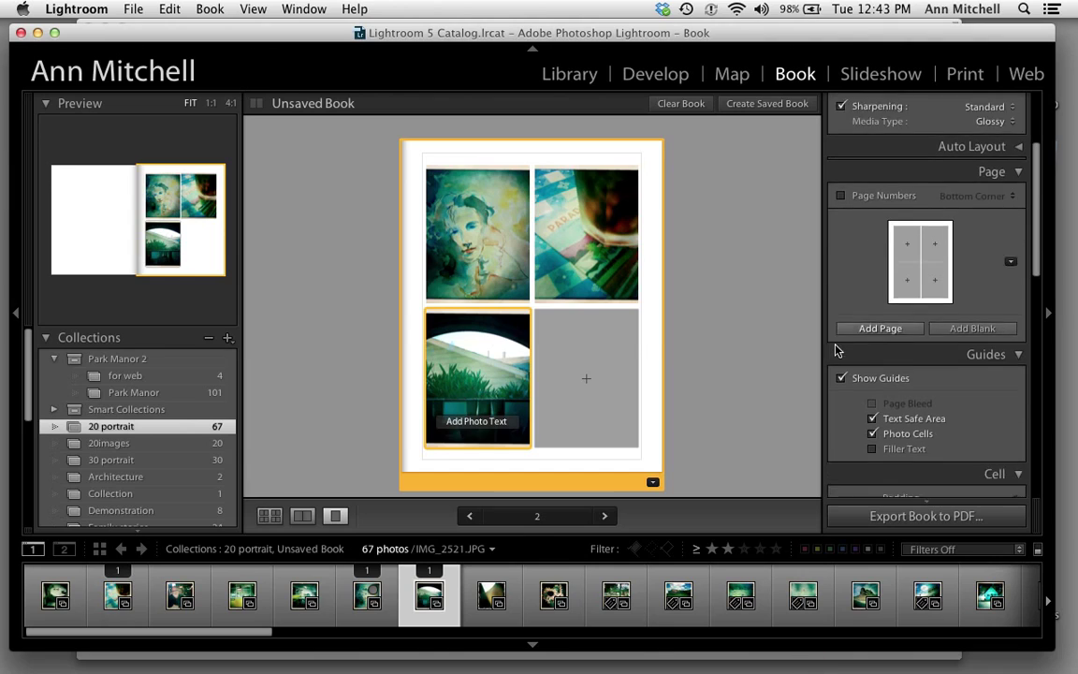
pyautogui.click(842, 322)
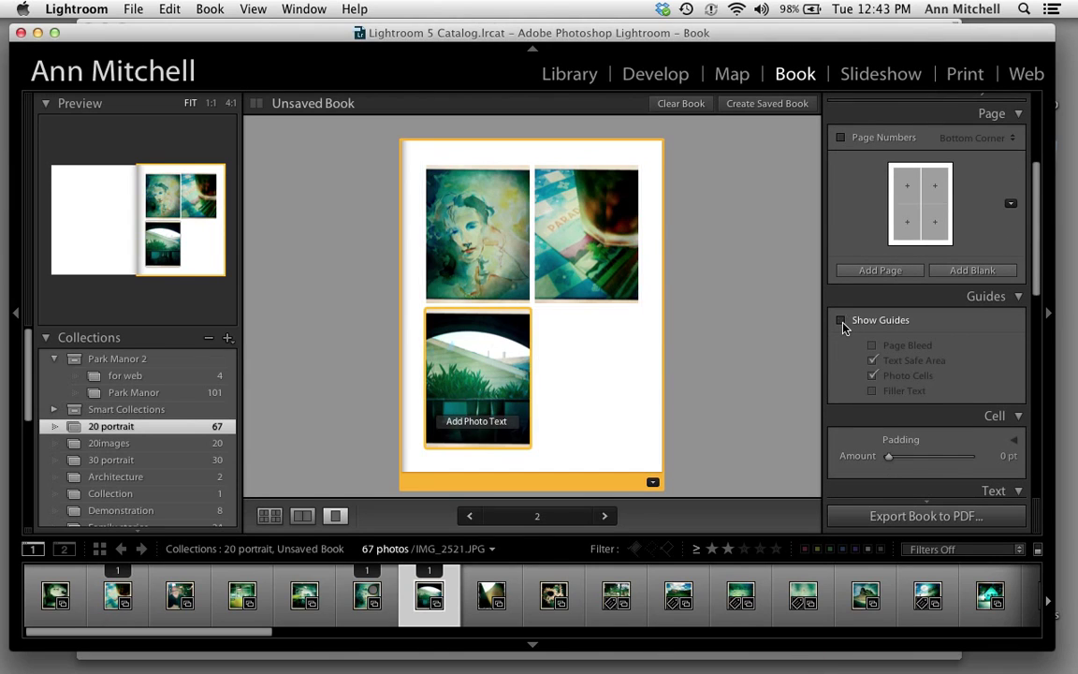
pyautogui.scroll(-3, 845, 339)
pyautogui.scroll(-3, 845, 339)
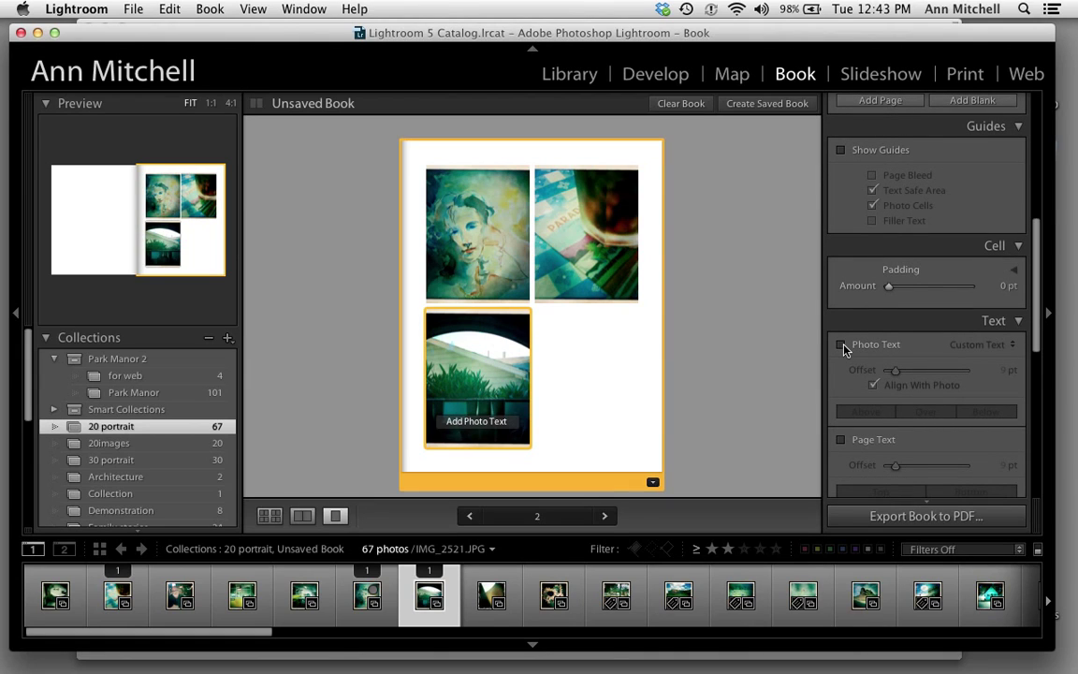
pyautogui.click(841, 345)
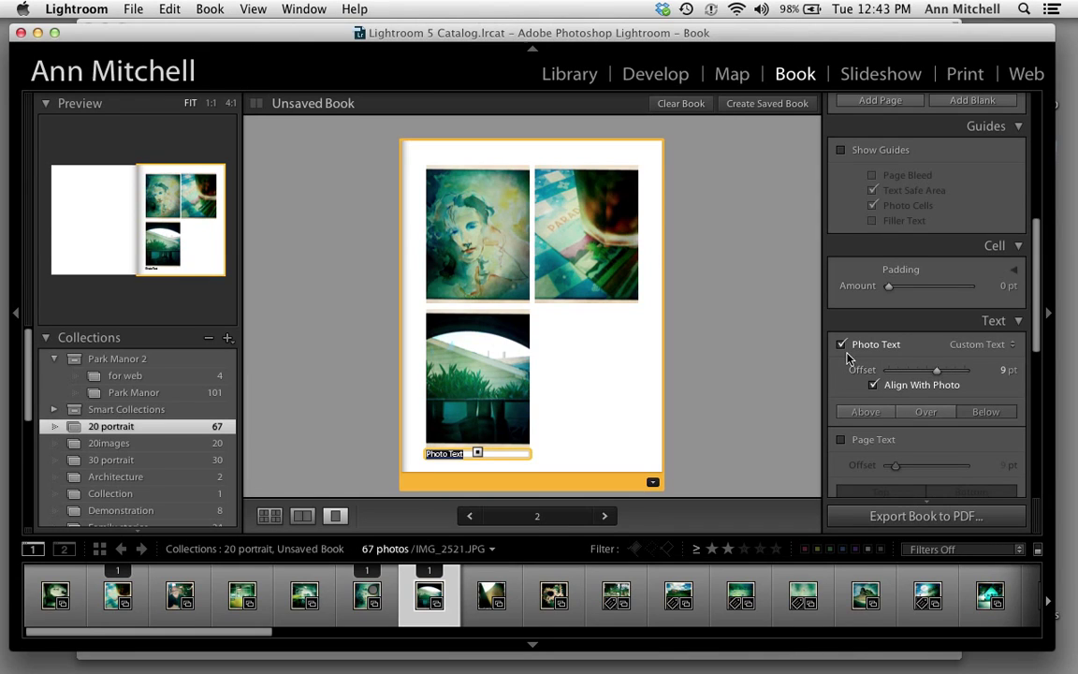
pyautogui.moveTo(936, 374); pyautogui.dragTo(923, 372)
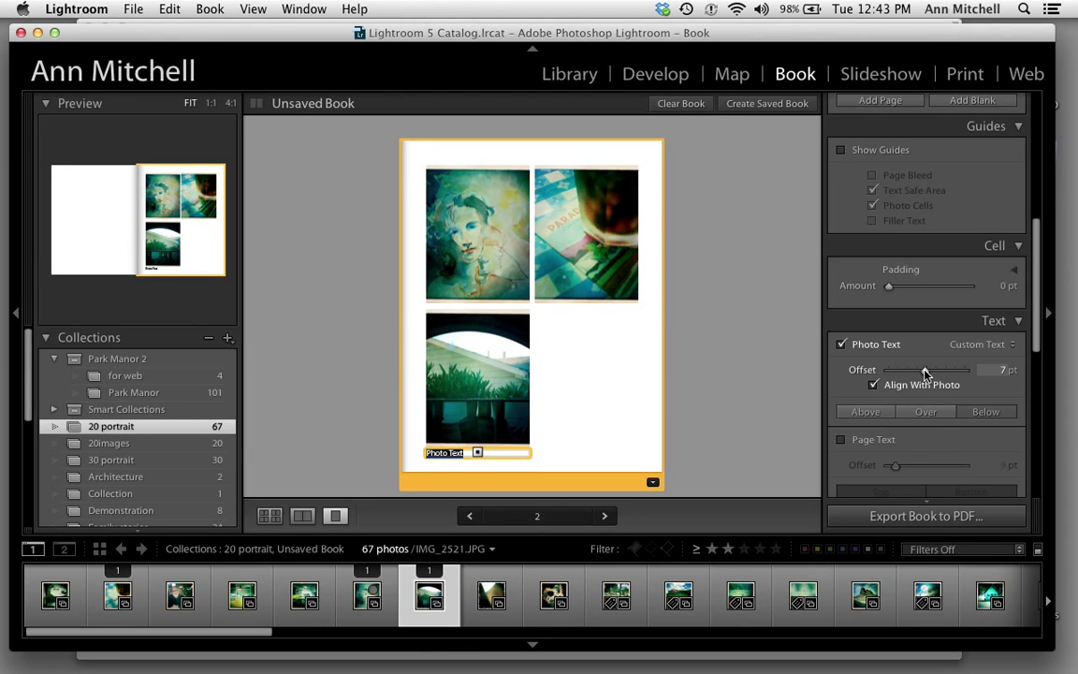
pyautogui.click(921, 411)
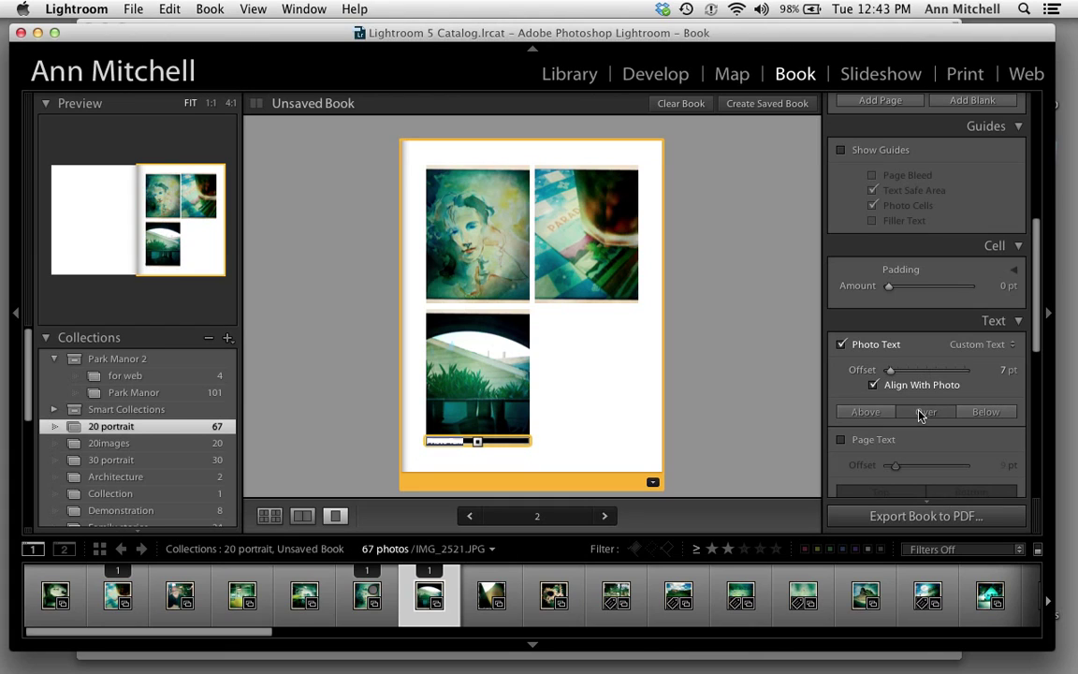
pyautogui.click(865, 412)
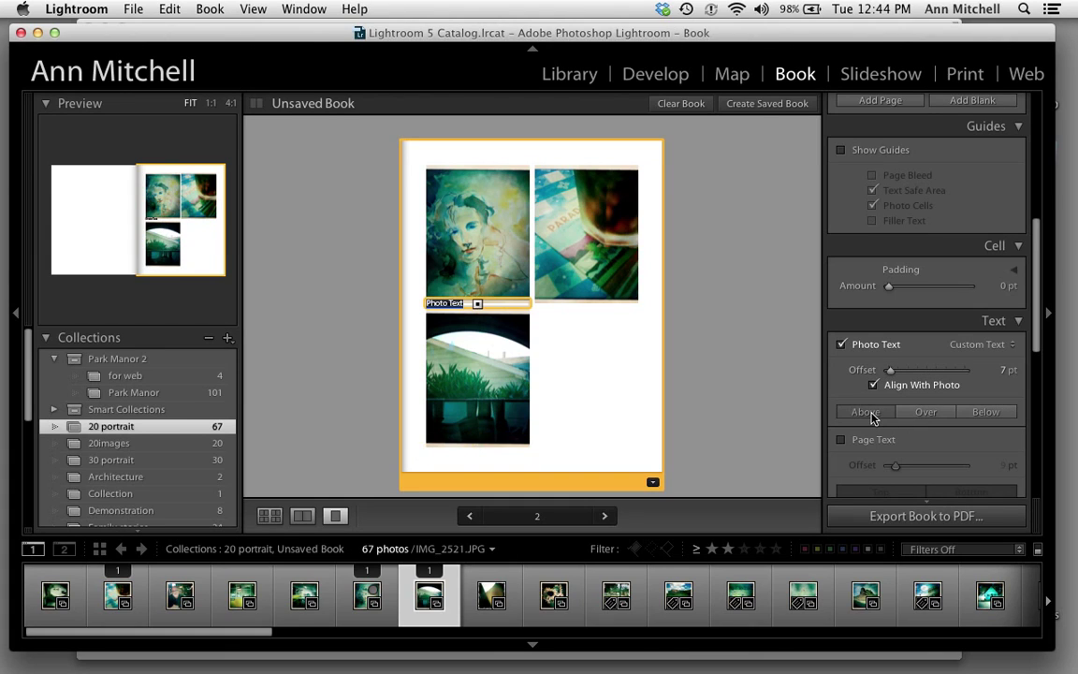
pyautogui.click(985, 412)
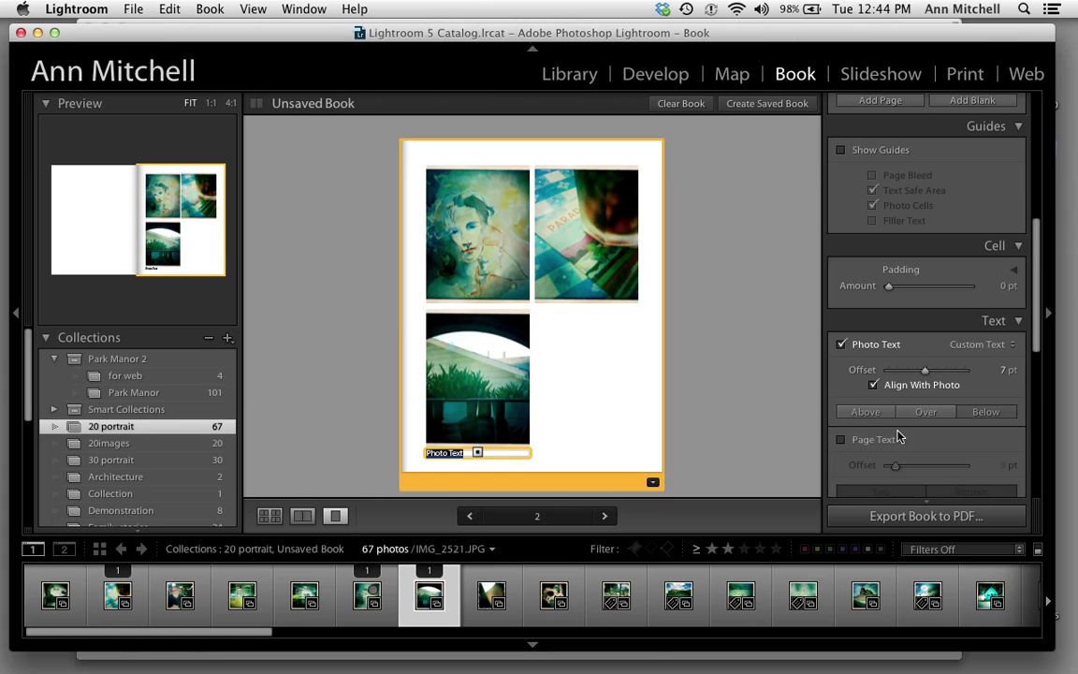
pyautogui.scroll(-1, 901, 441)
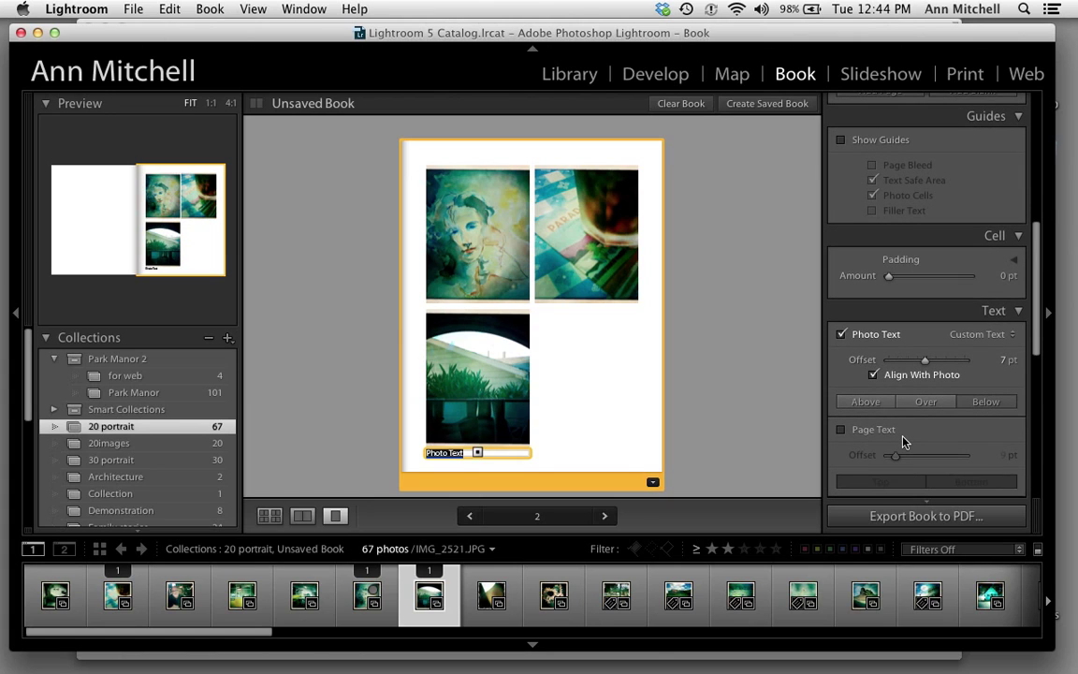
pyautogui.scroll(-1, 903, 442)
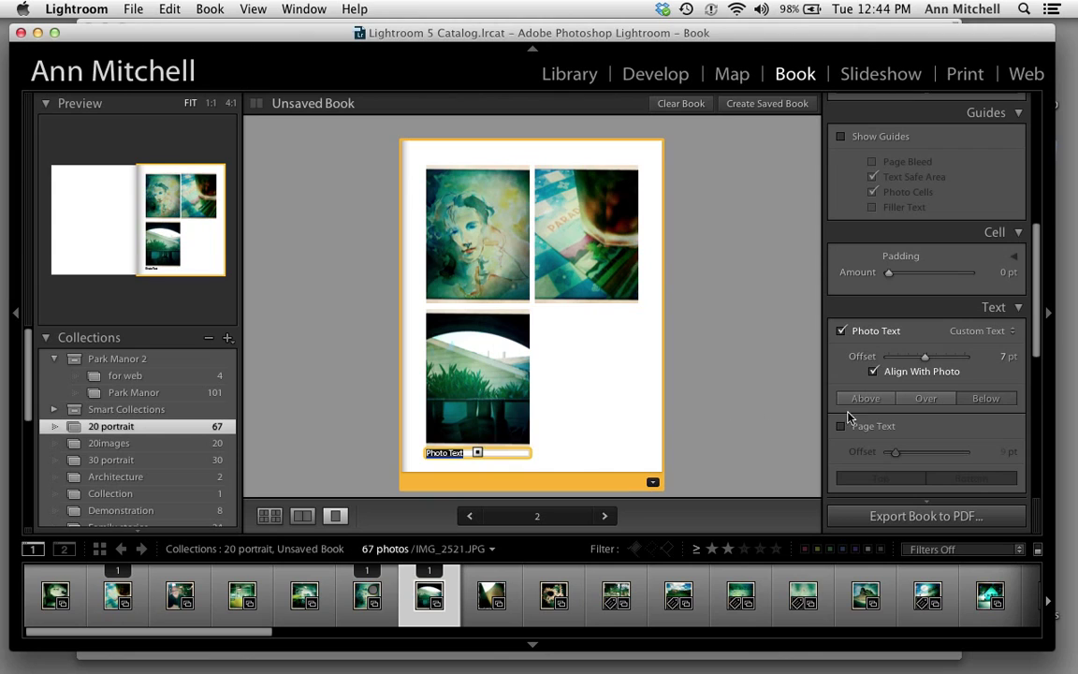
pyautogui.scroll(-5, 877, 427)
pyautogui.scroll(-2, 877, 426)
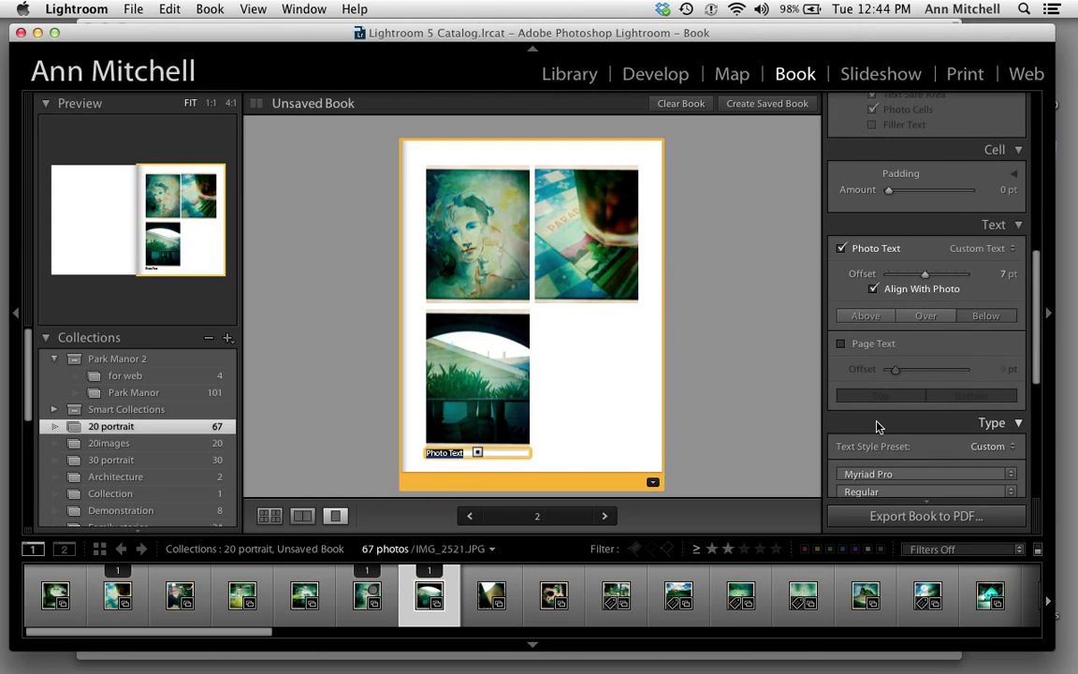
pyautogui.scroll(-3, 877, 426)
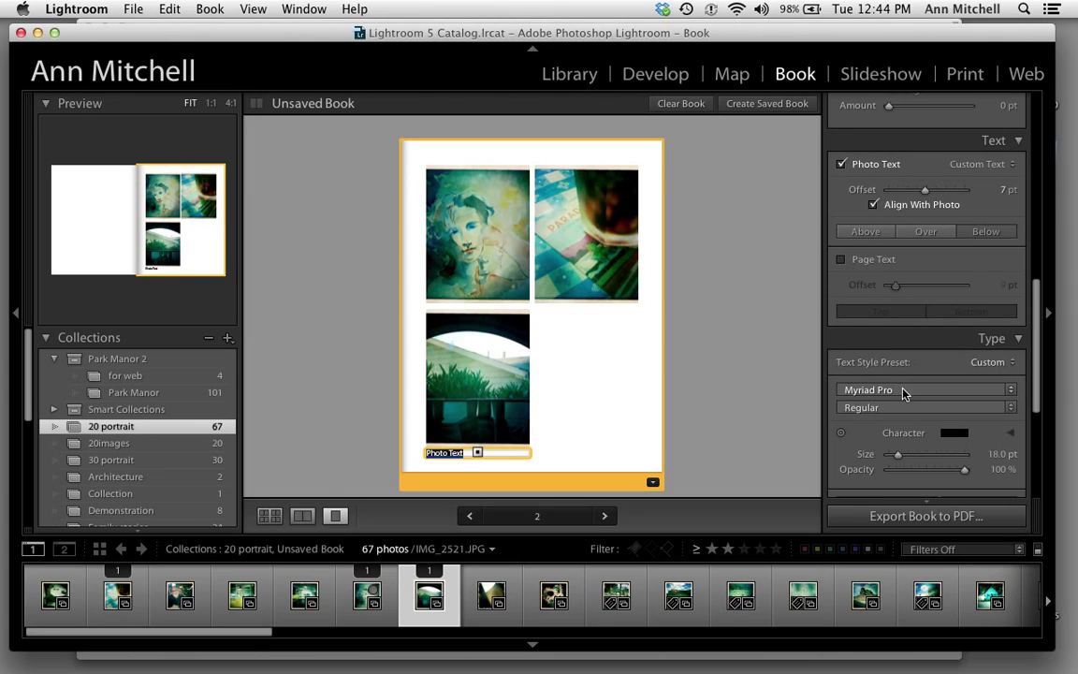
pyautogui.click(903, 393)
pyautogui.click(903, 393)
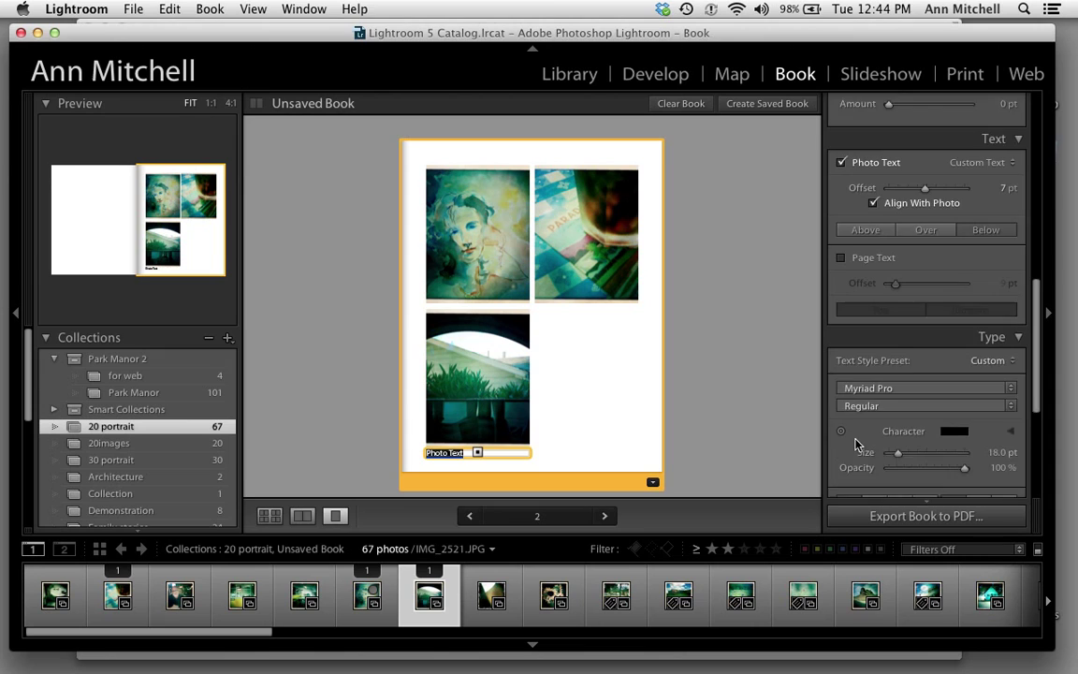
pyautogui.scroll(-2, 854, 441)
pyautogui.scroll(-5, 854, 446)
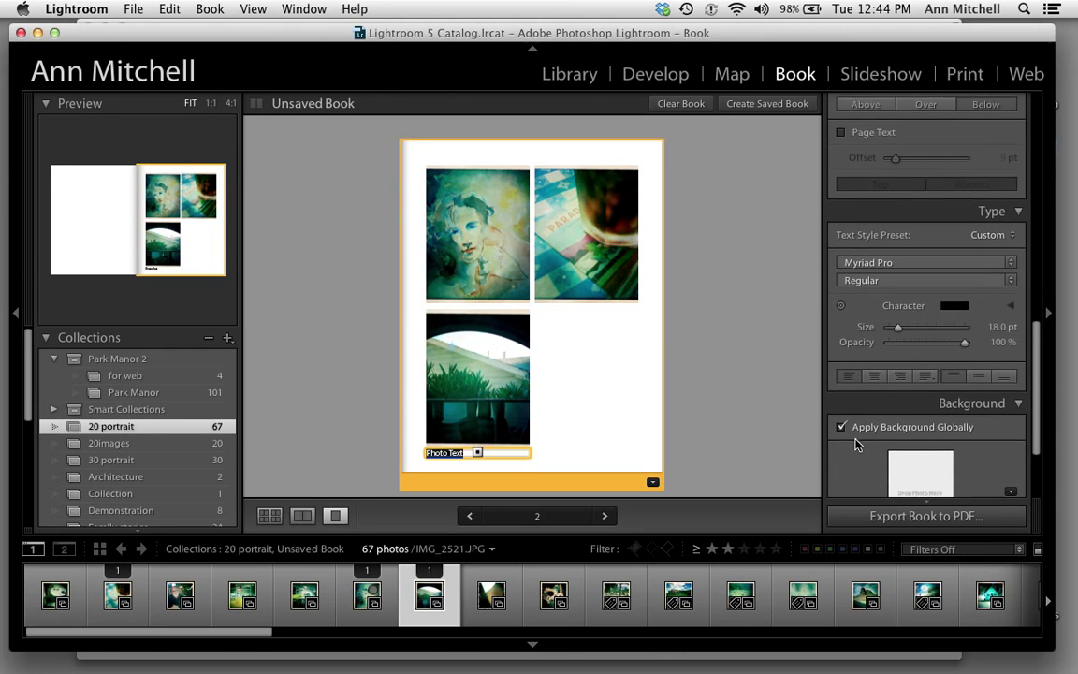
pyautogui.scroll(8, 854, 444)
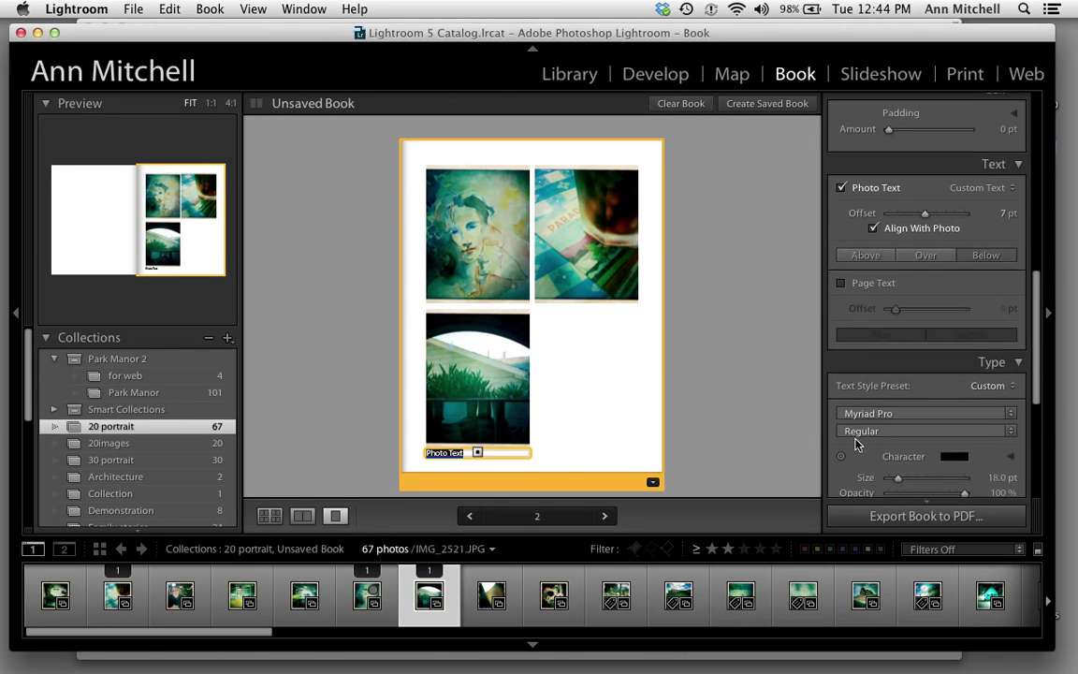
pyautogui.scroll(1, 854, 441)
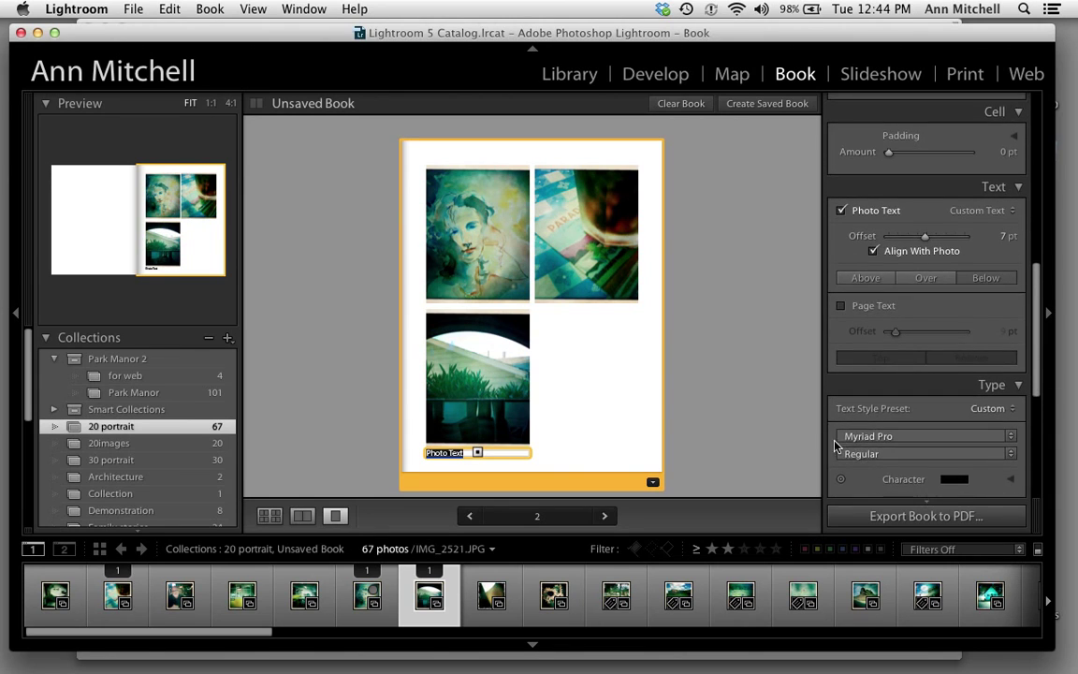
# Deselect the caption and enable Page Text at the top of page 2 with 0 pt offset
pyautogui.click(644, 463)
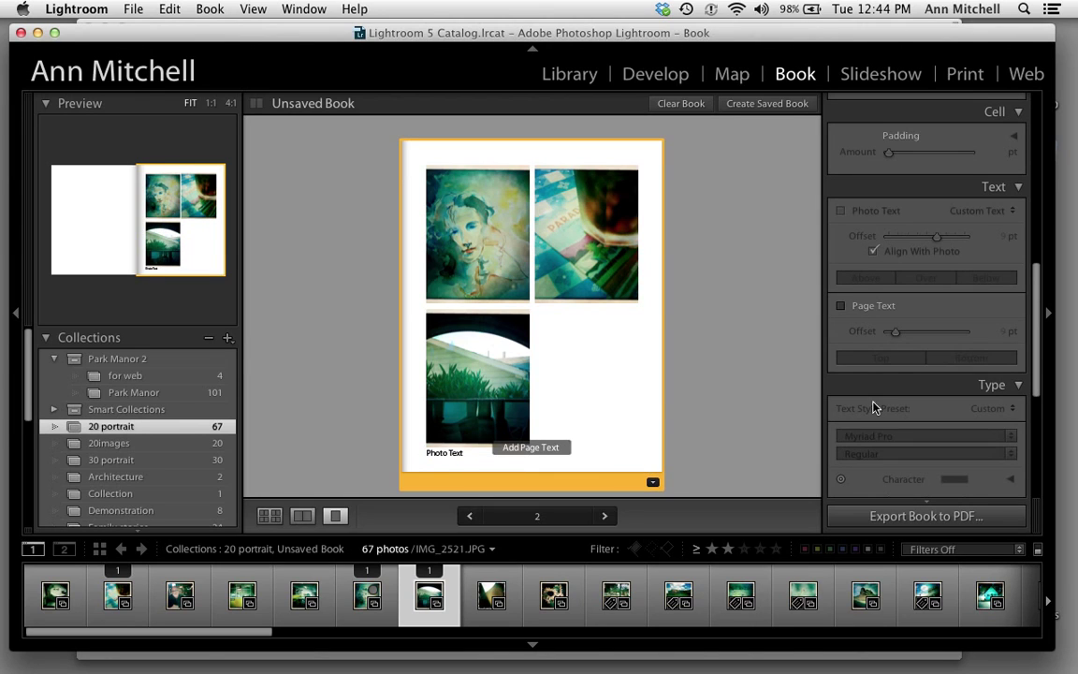
pyautogui.scroll(5, 874, 407)
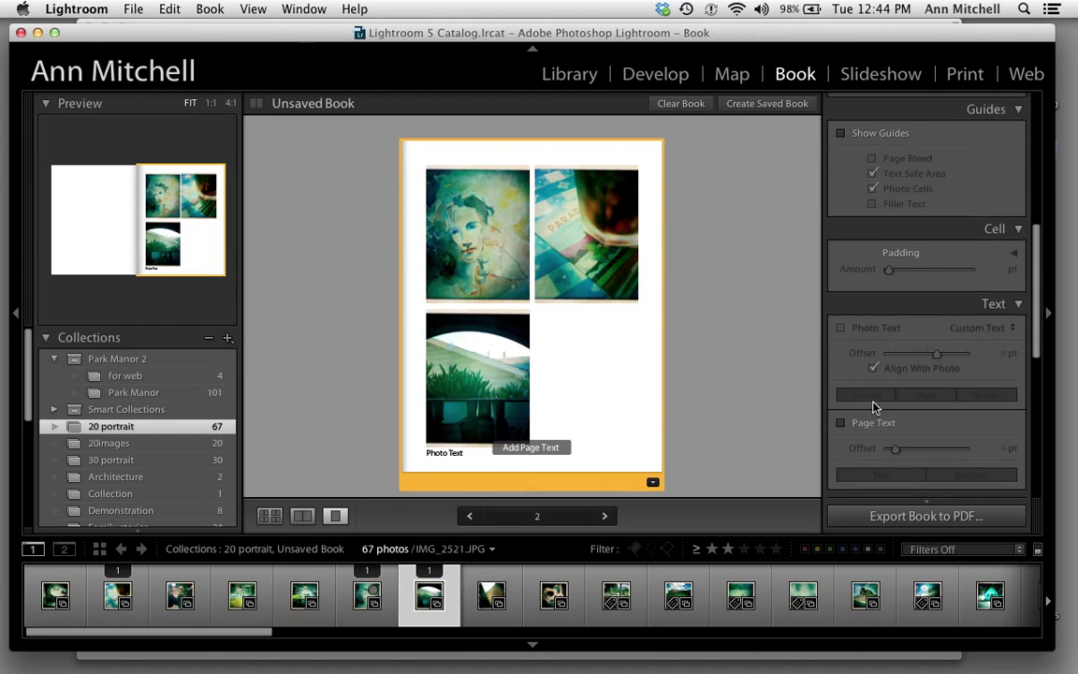
pyautogui.scroll(-5, 873, 407)
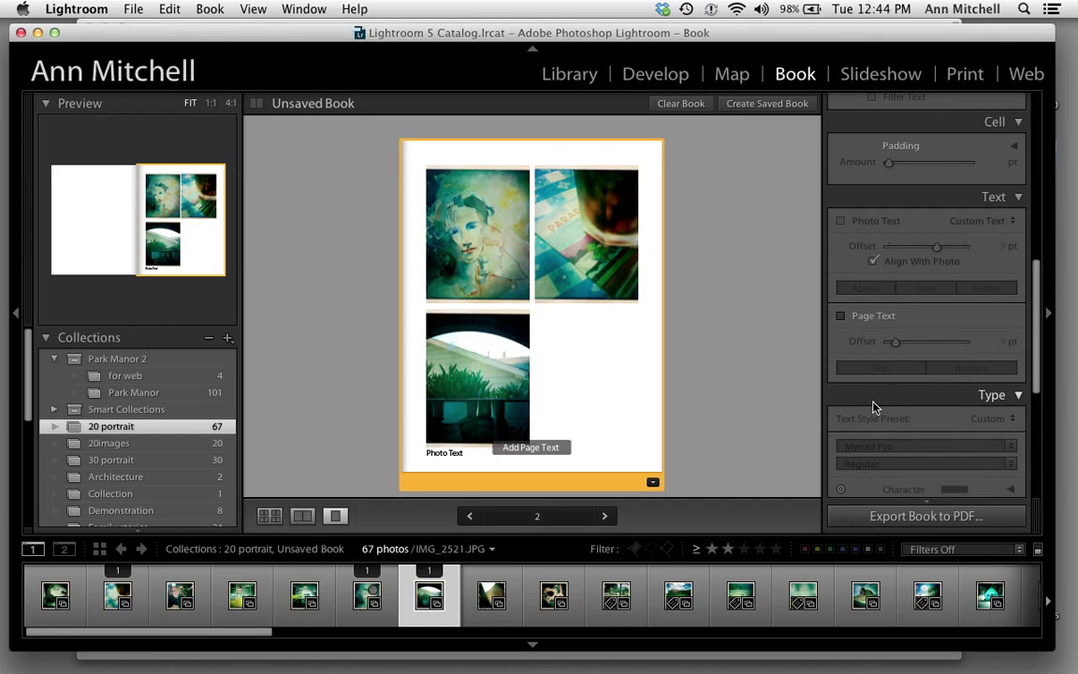
pyautogui.click(840, 318)
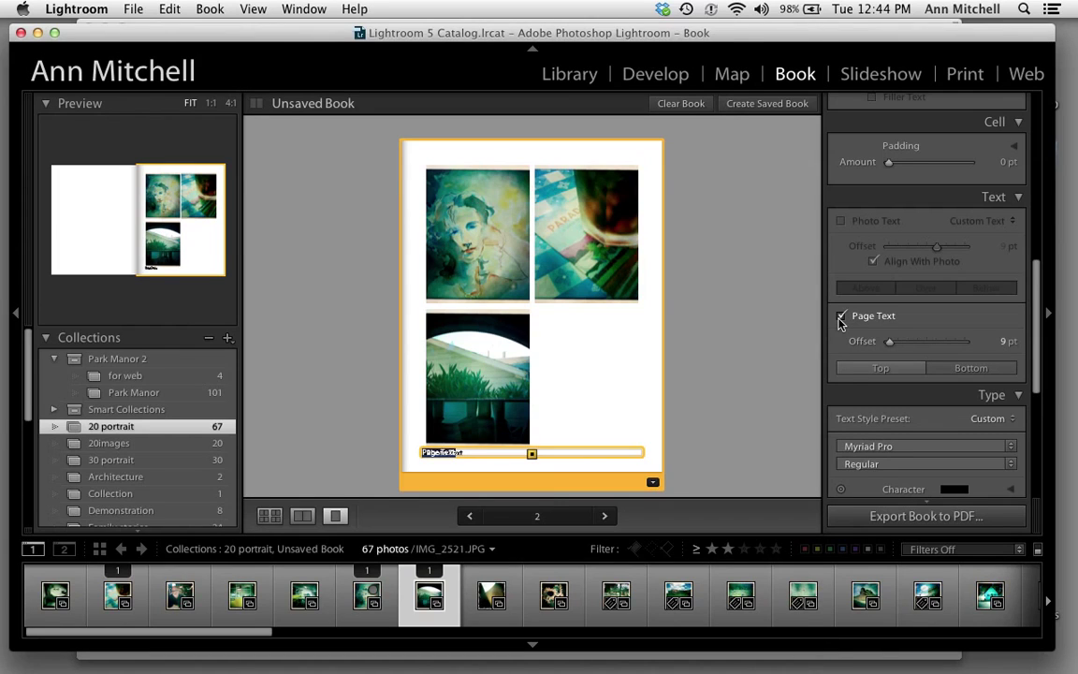
pyautogui.click(880, 370)
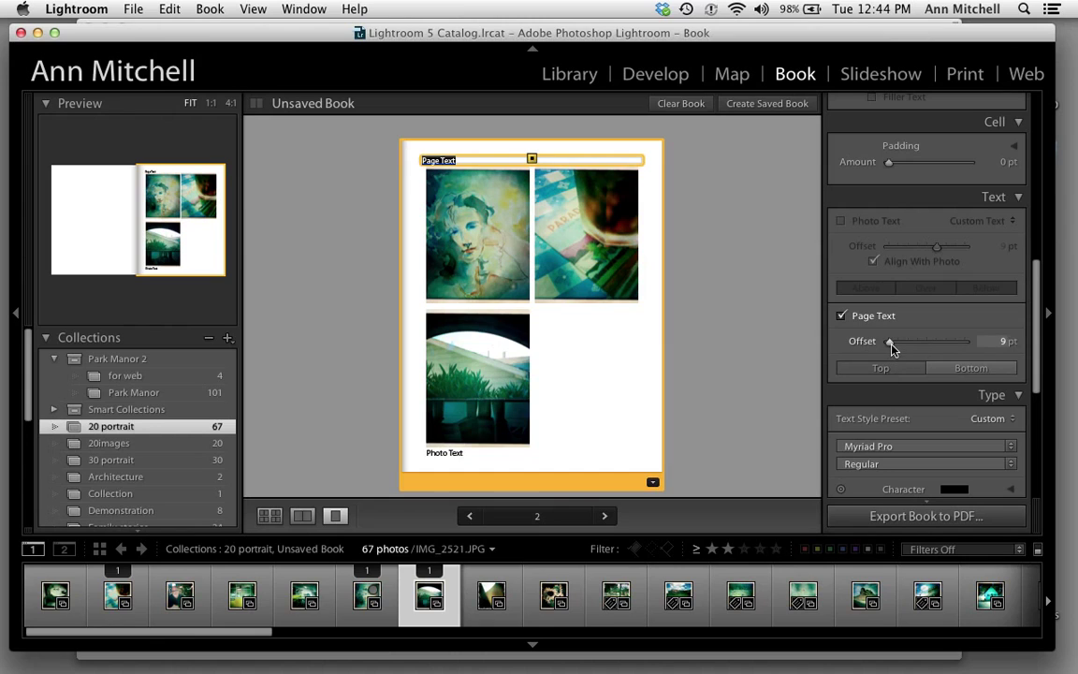
pyautogui.moveTo(904, 348); pyautogui.dragTo(880, 348)
pyautogui.scroll(-5, 873, 385)
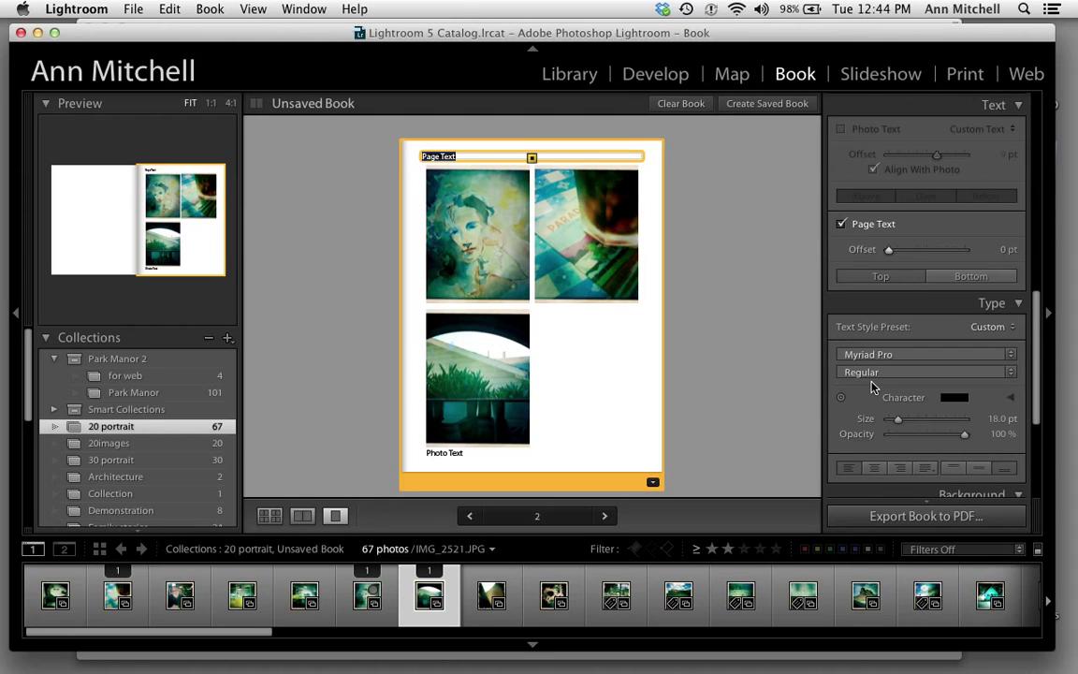
pyautogui.scroll(-10, 872, 387)
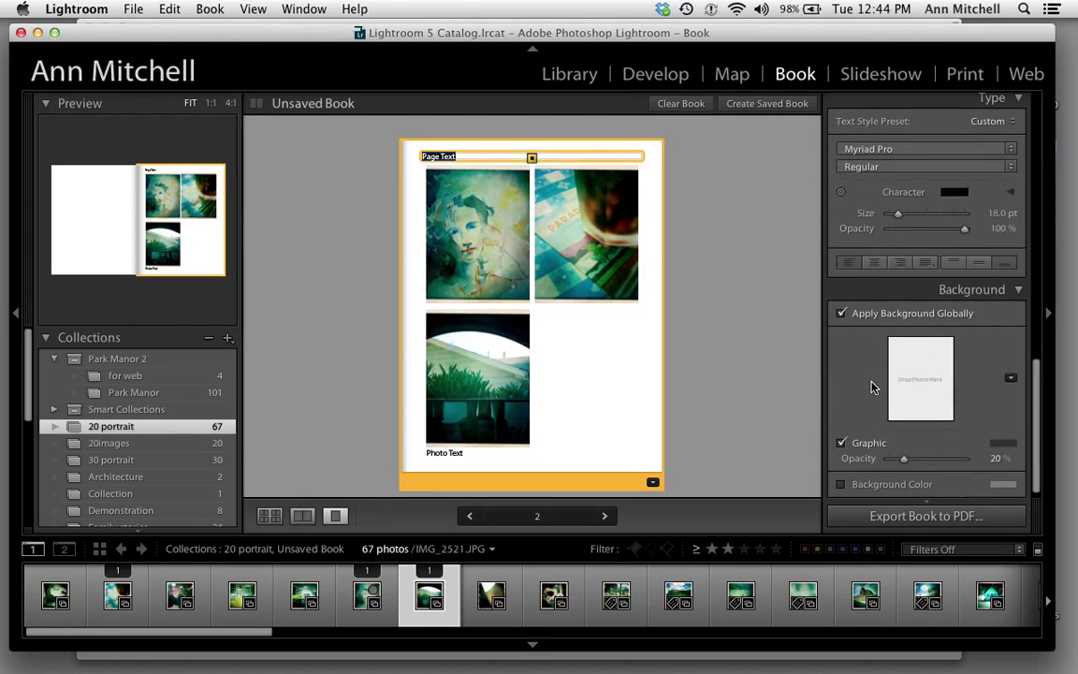
pyautogui.scroll(-1, 871, 386)
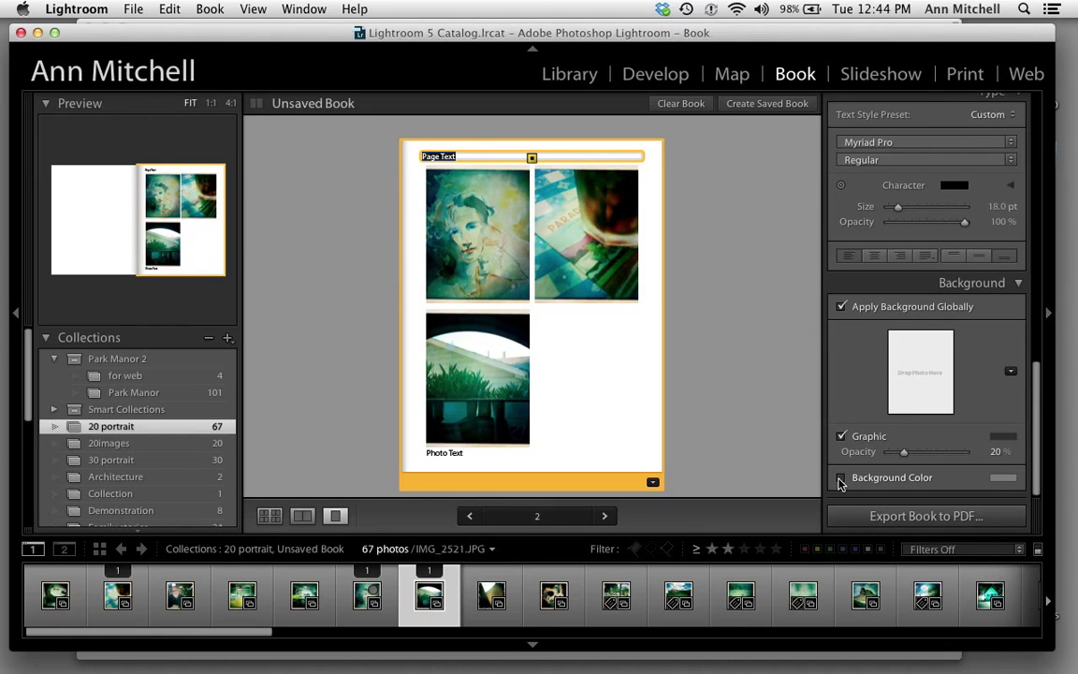
pyautogui.click(1003, 481)
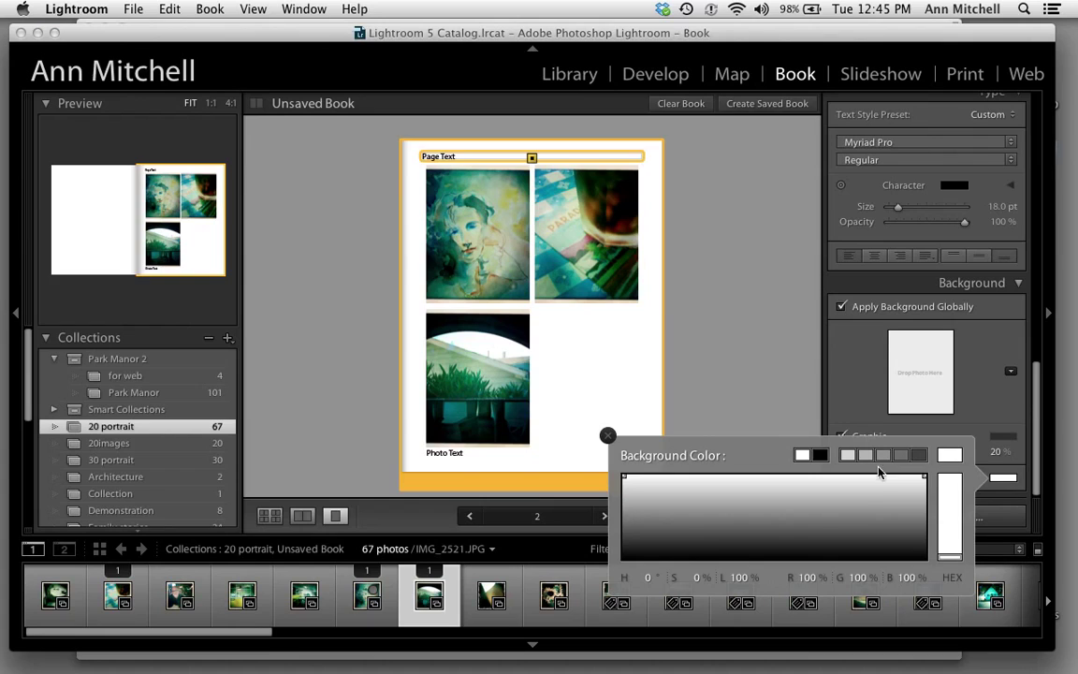
pyautogui.click(853, 527)
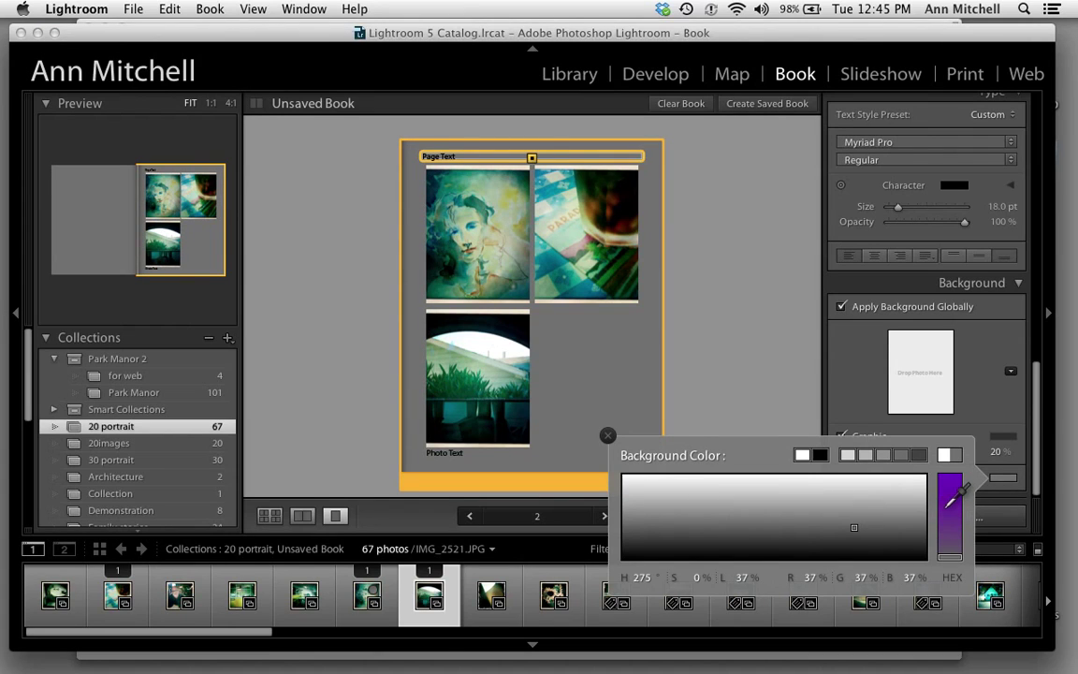
pyautogui.click(949, 508)
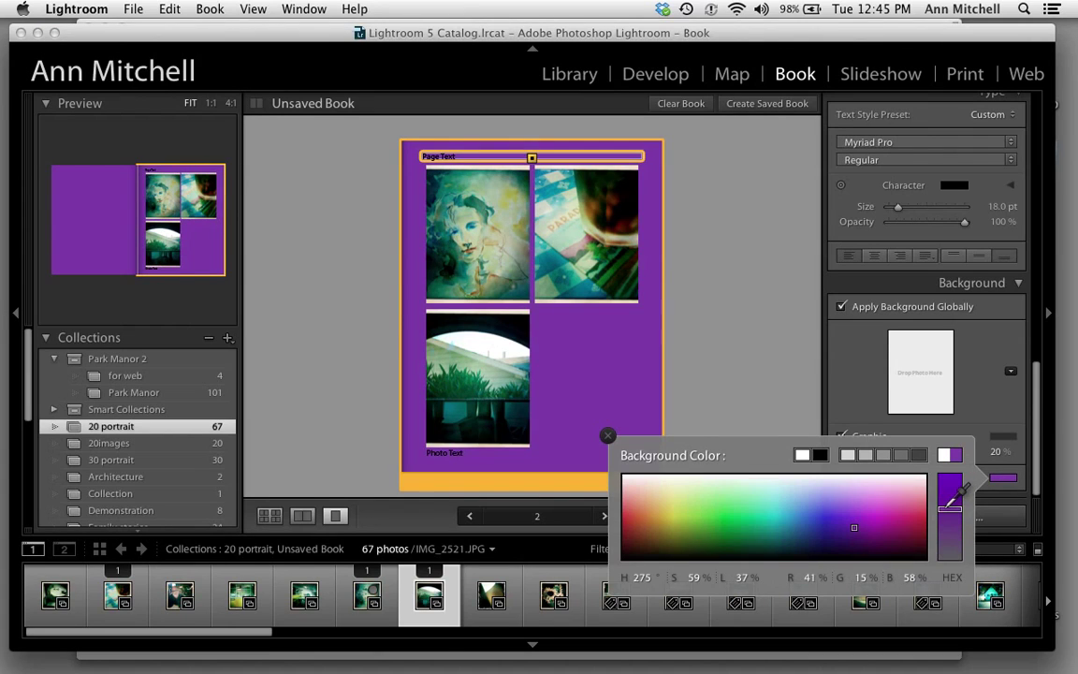
pyautogui.click(903, 453)
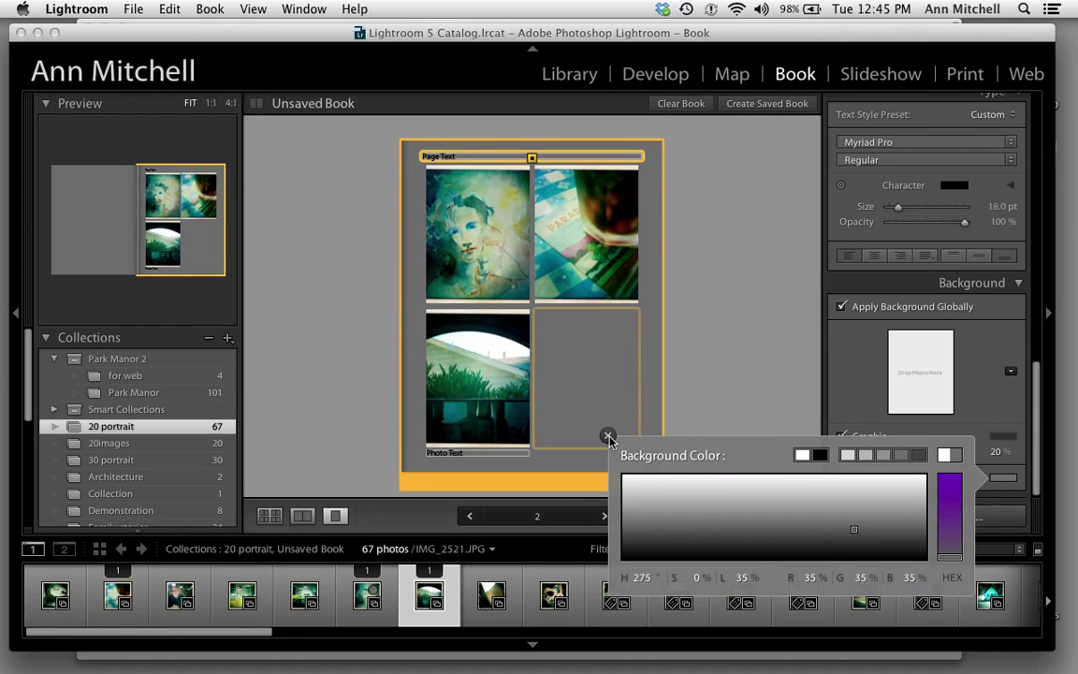
pyautogui.click(608, 437)
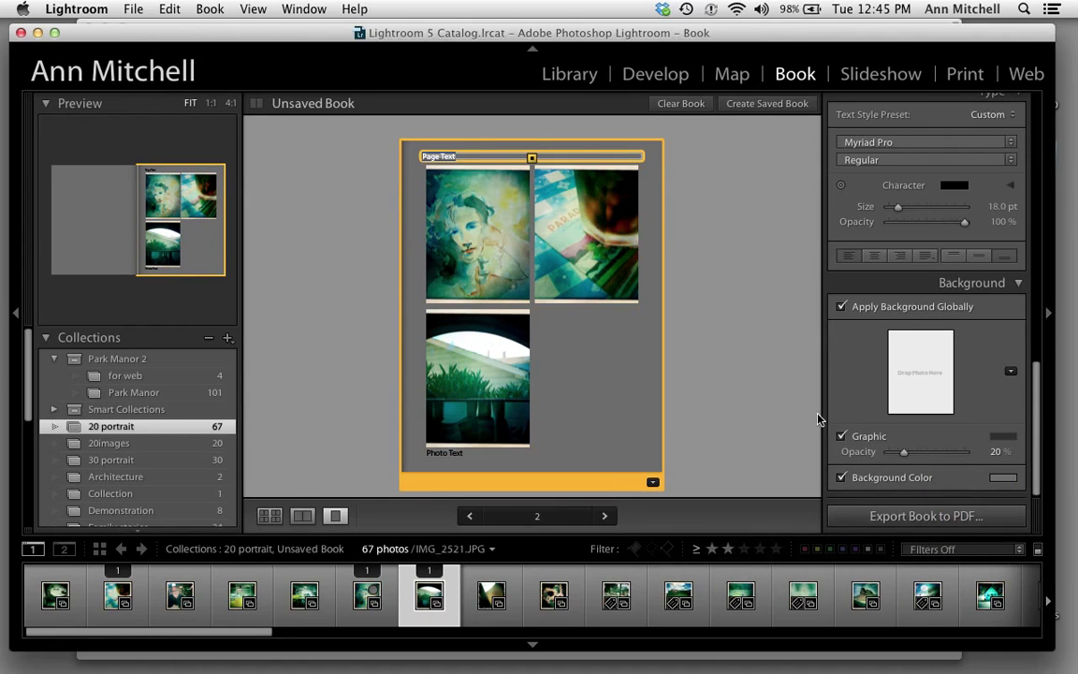
pyautogui.click(843, 478)
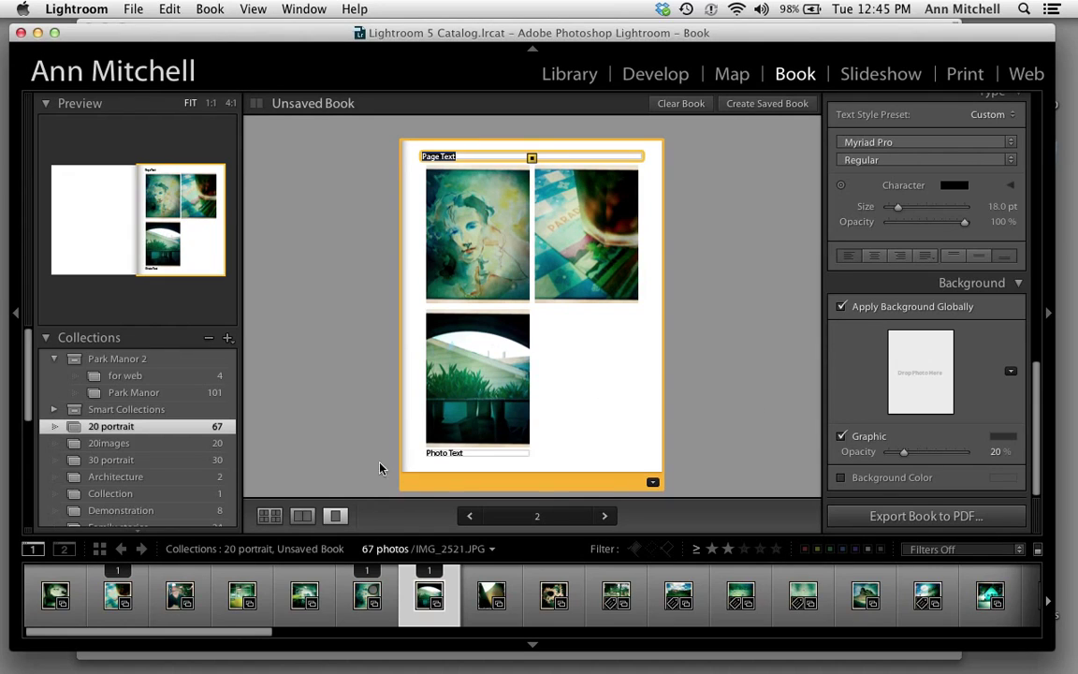
# Switch the Book preview to Multi-Page View, showing pages 1–5 in a grid
pyautogui.click(270, 517)
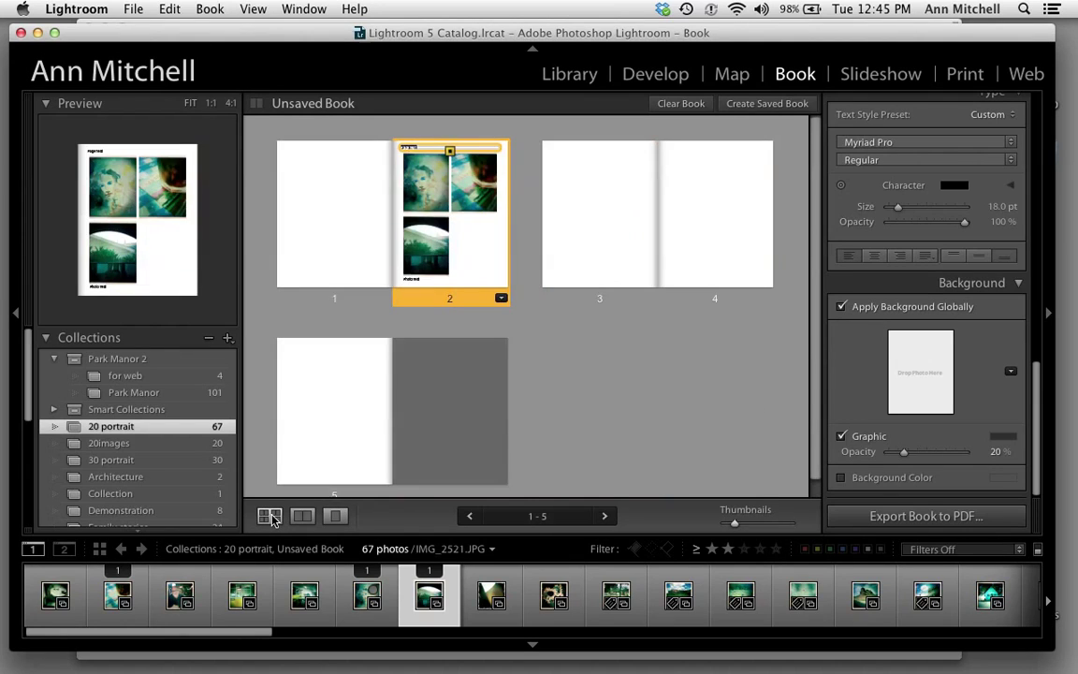